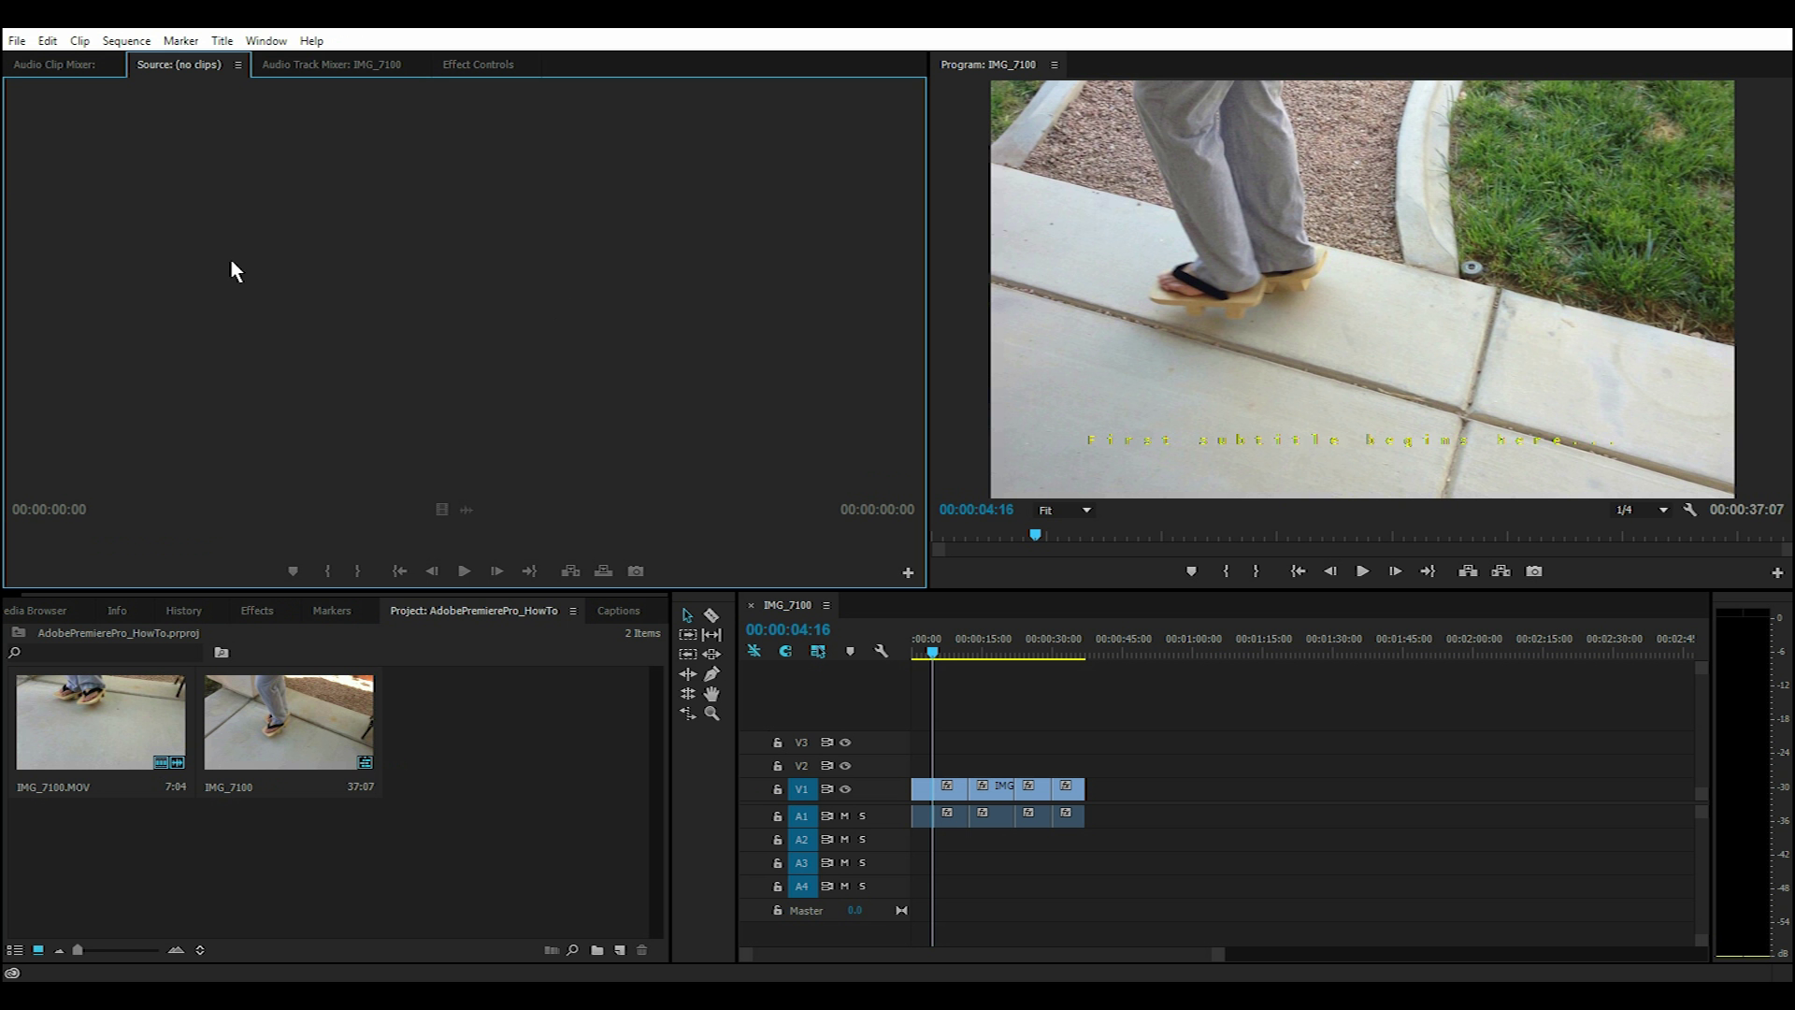
# Create a new 1920x1080 Closed Captions item using CEA-608 on stream CC1.
pyautogui.click(17, 41)
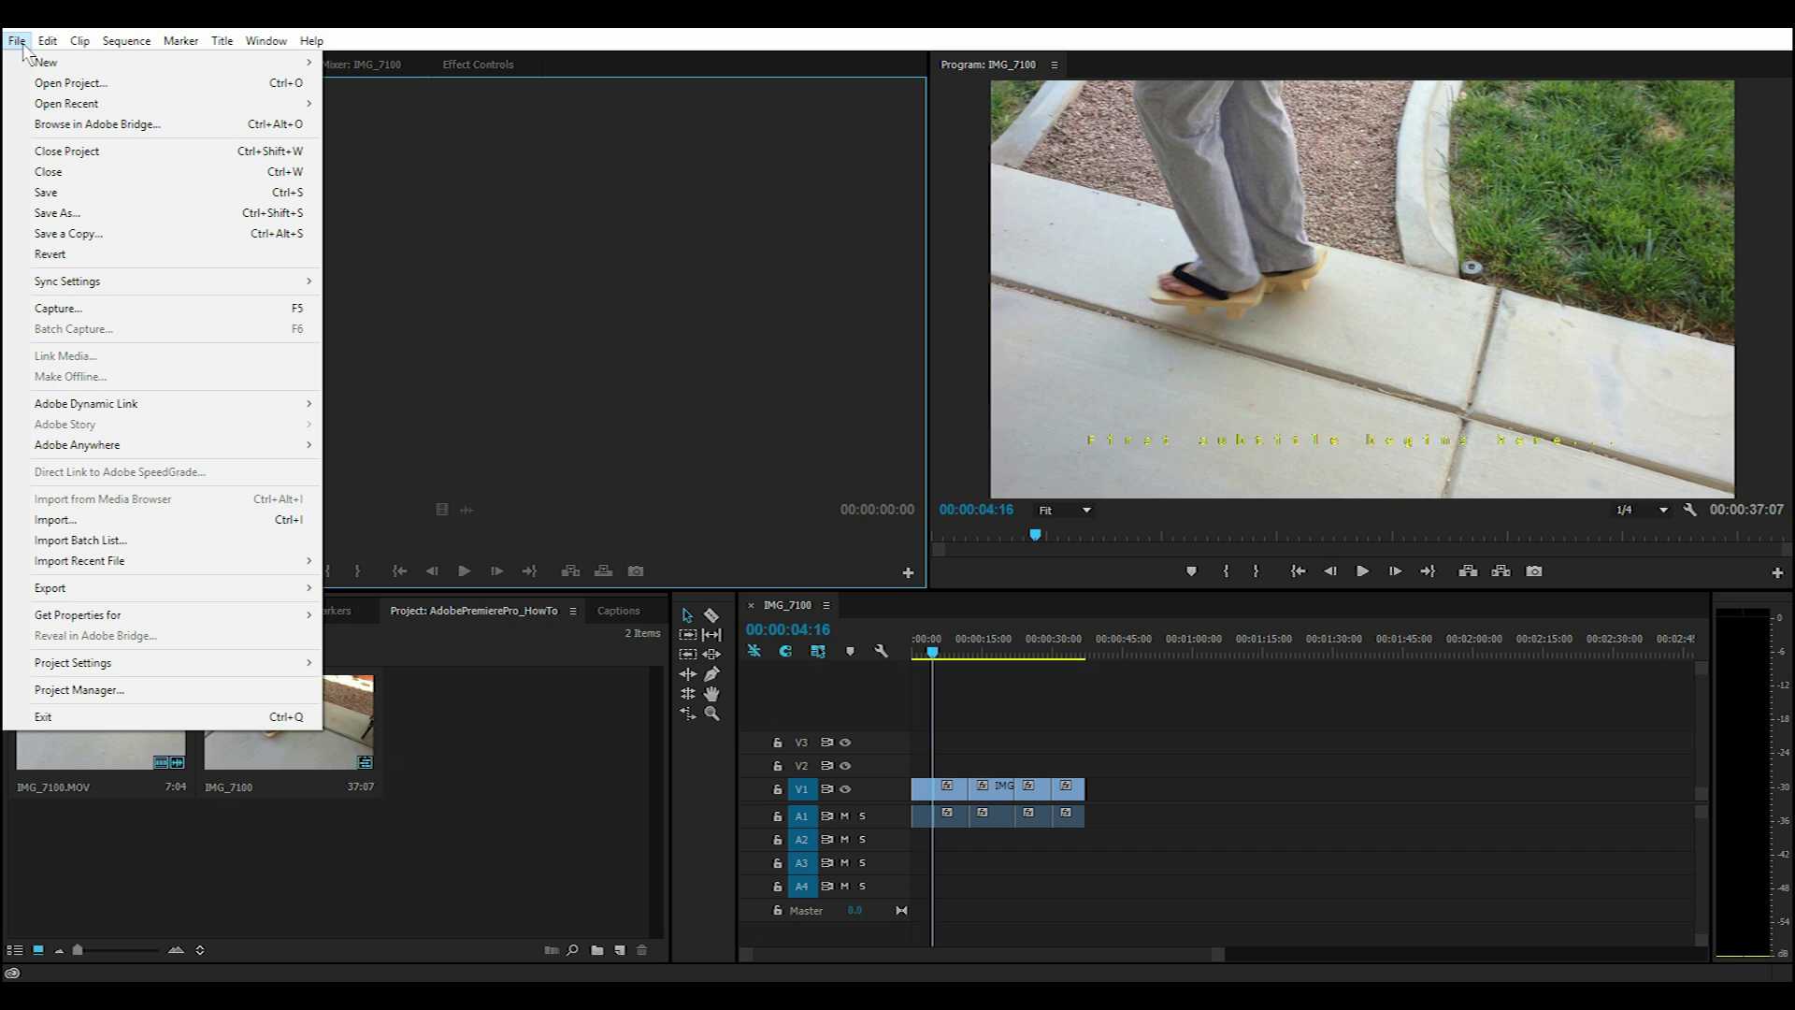
pyautogui.moveTo(52, 67)
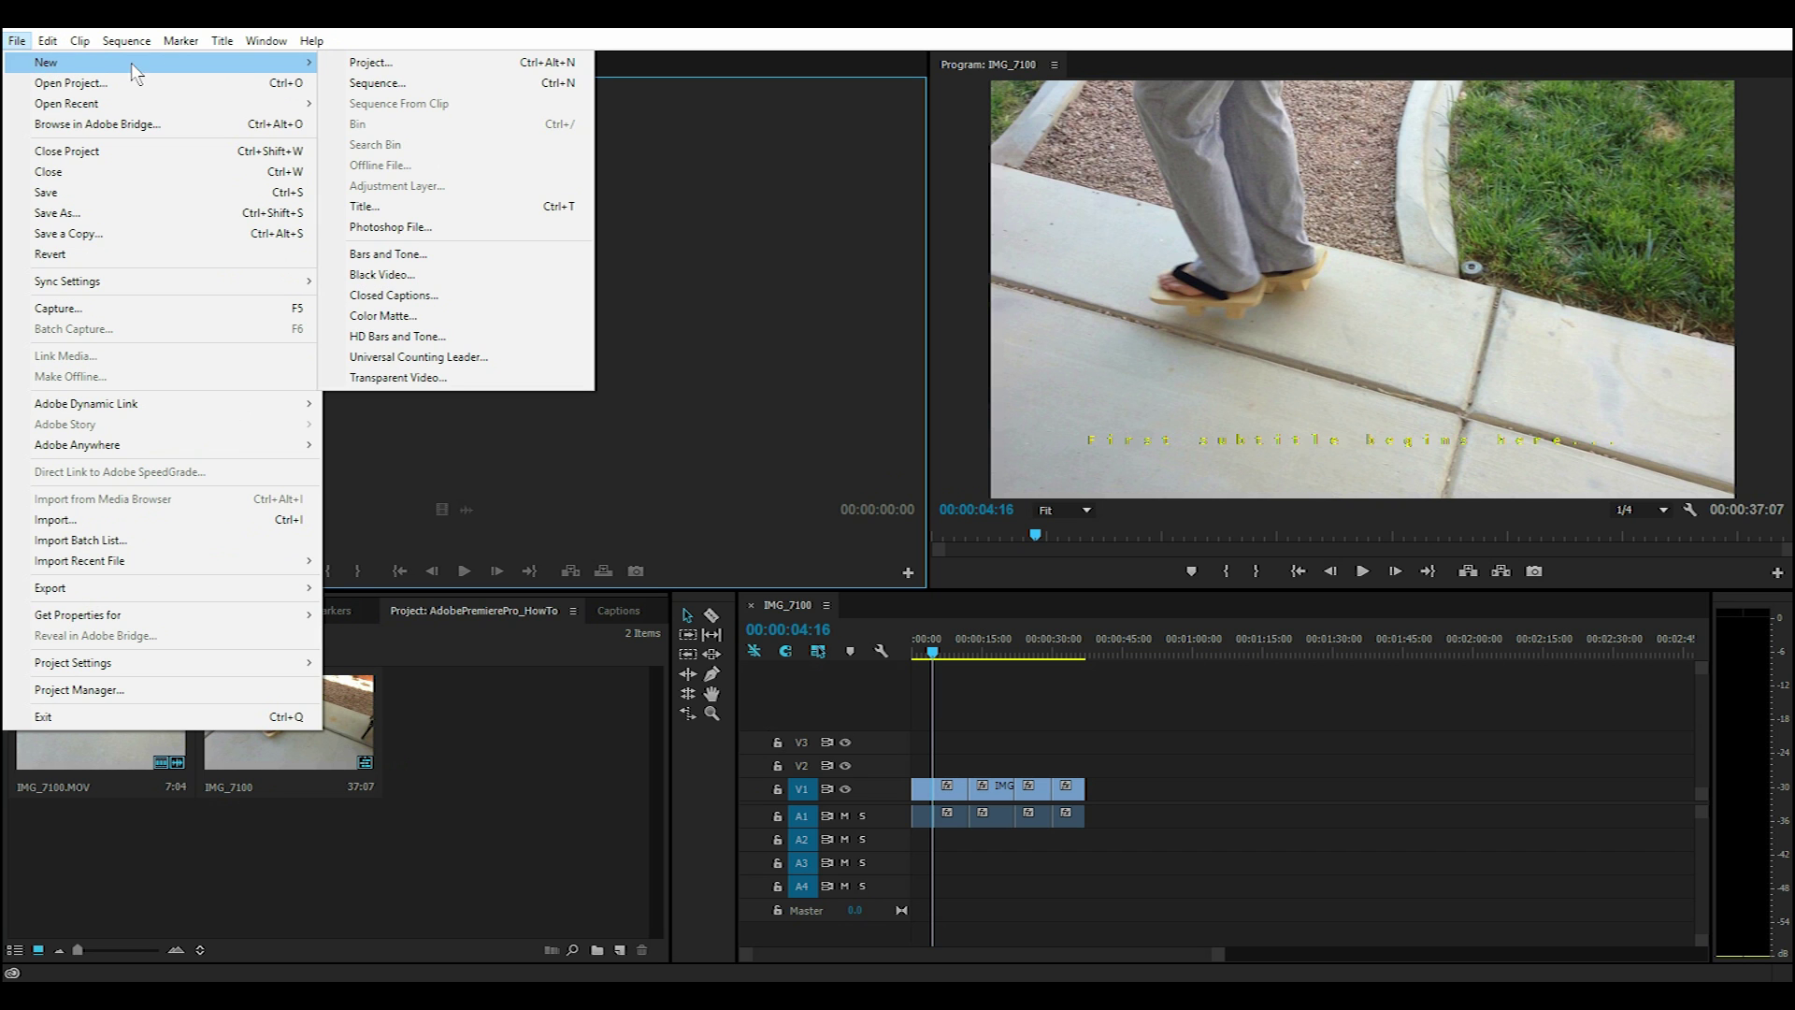
pyautogui.click(453, 294)
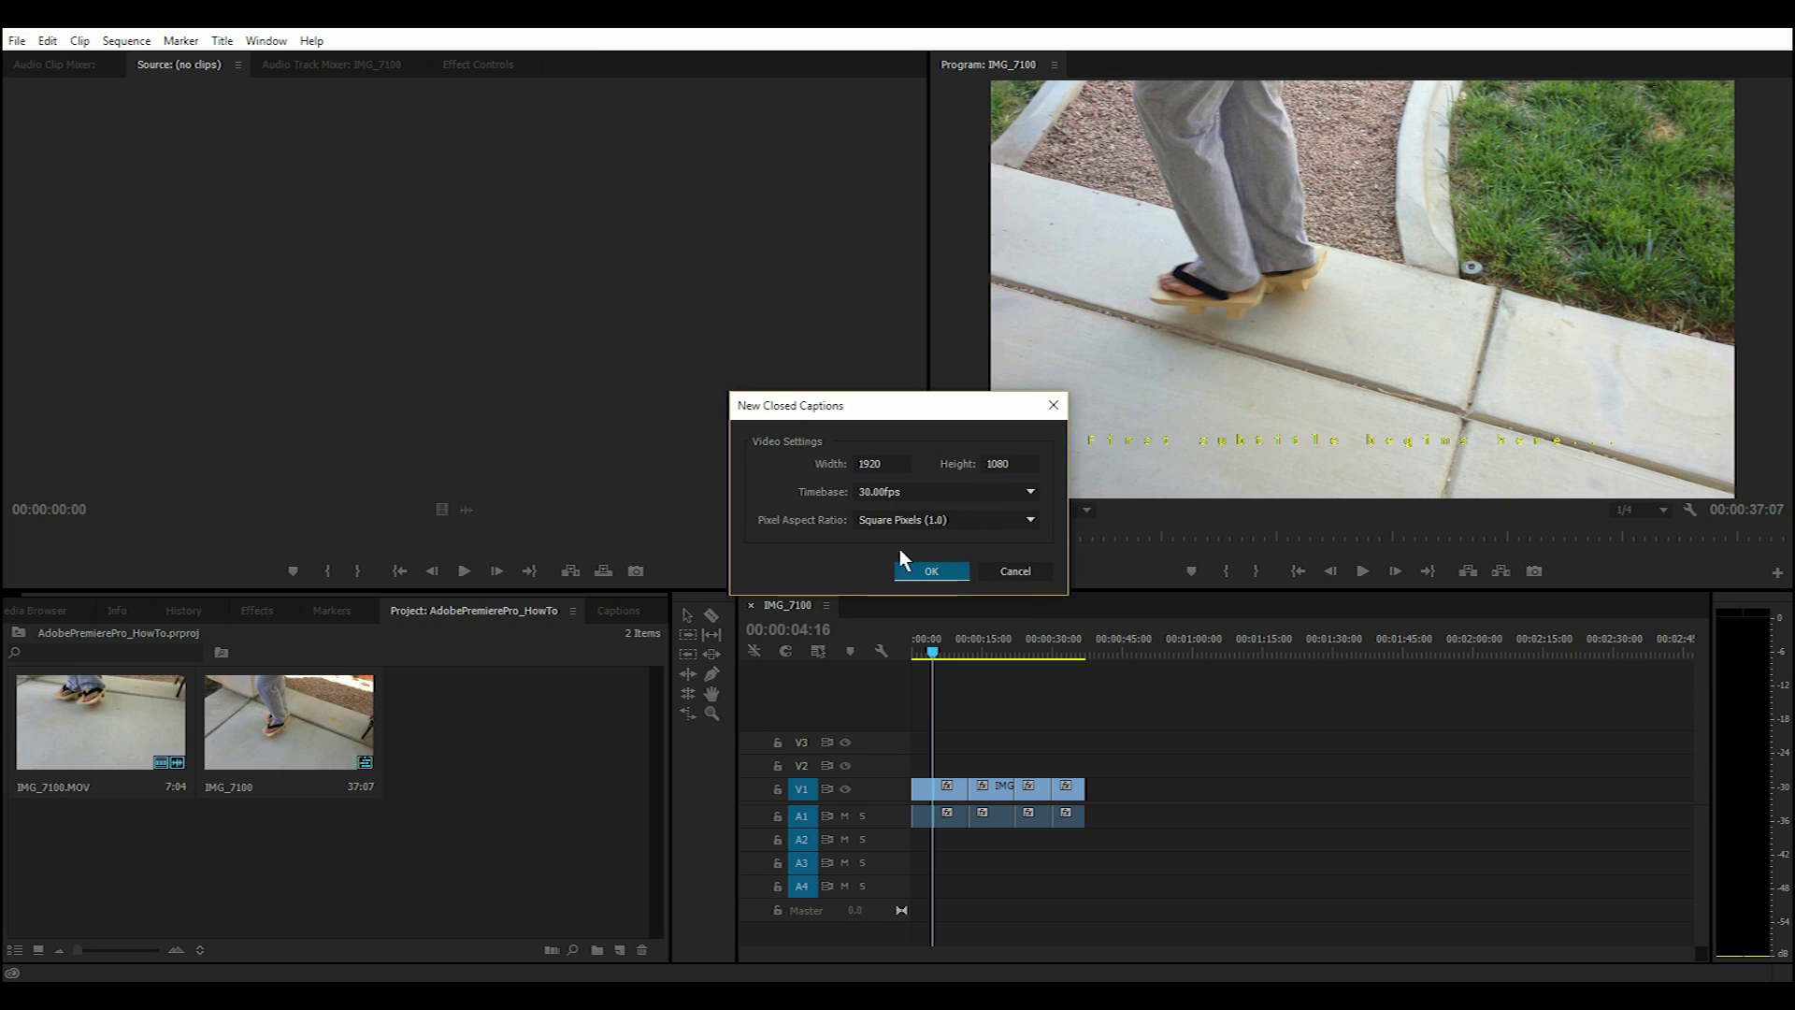
pyautogui.click(952, 575)
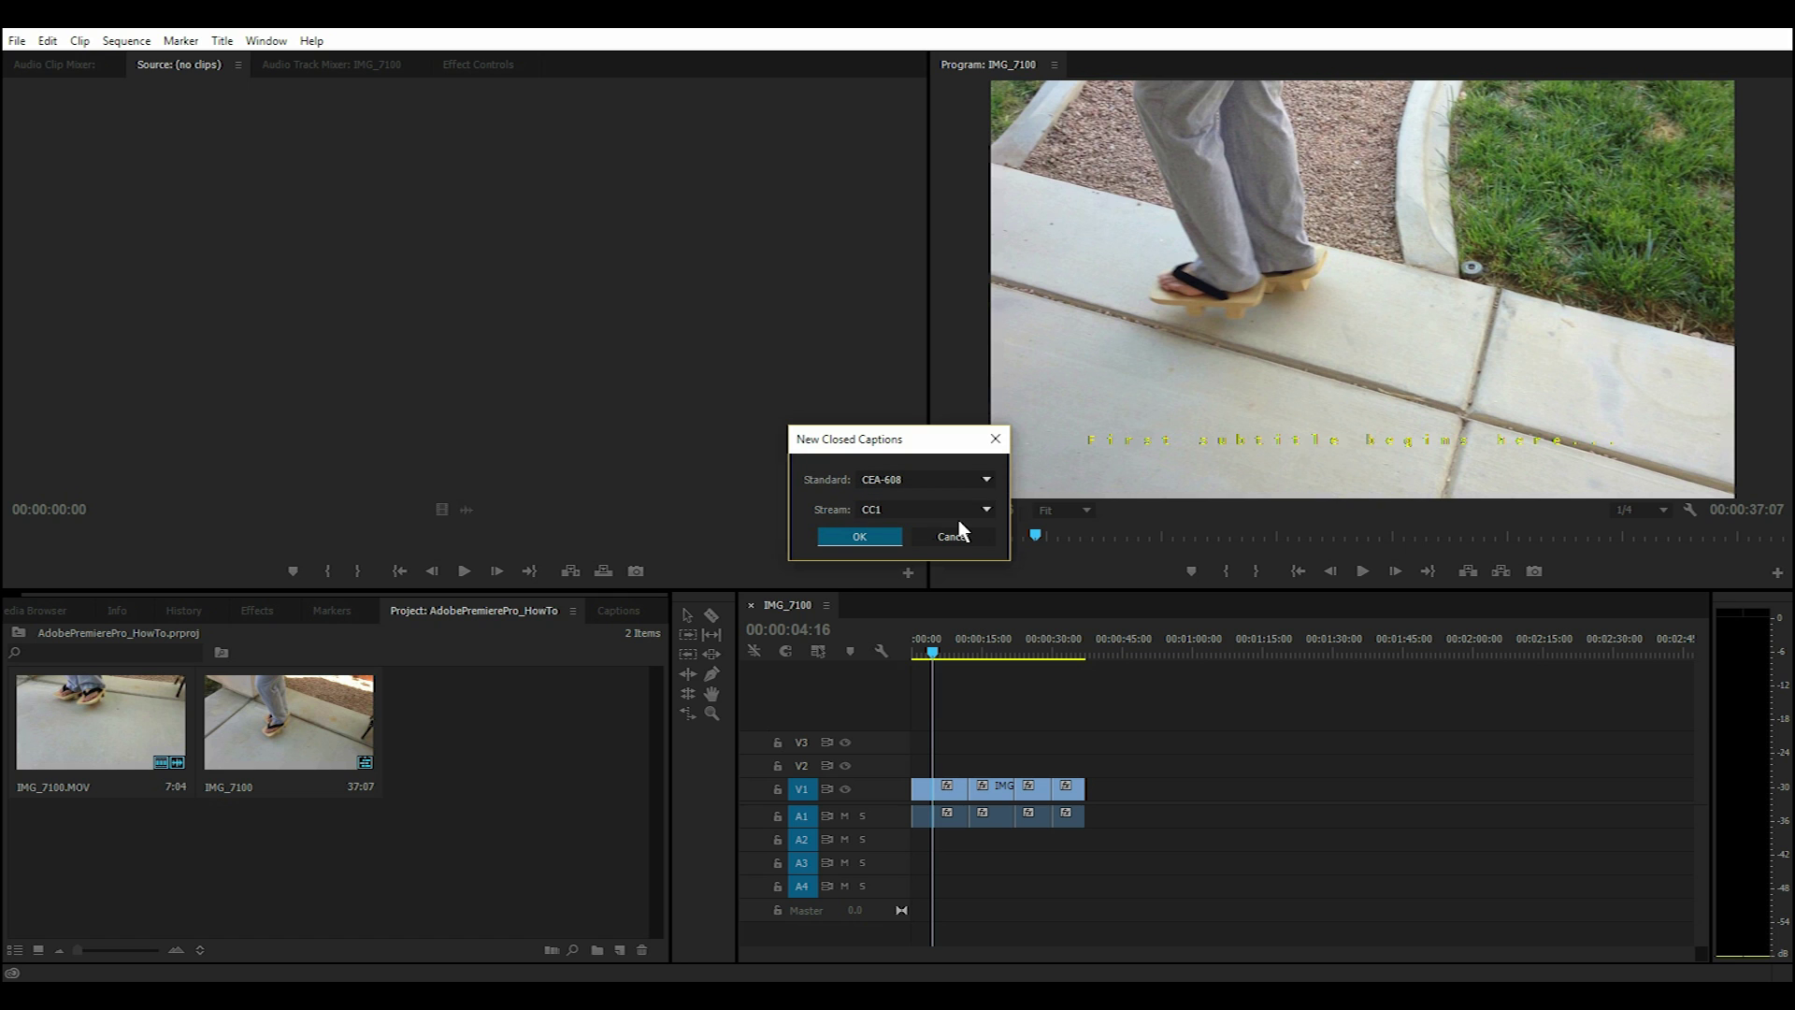
pyautogui.click(883, 537)
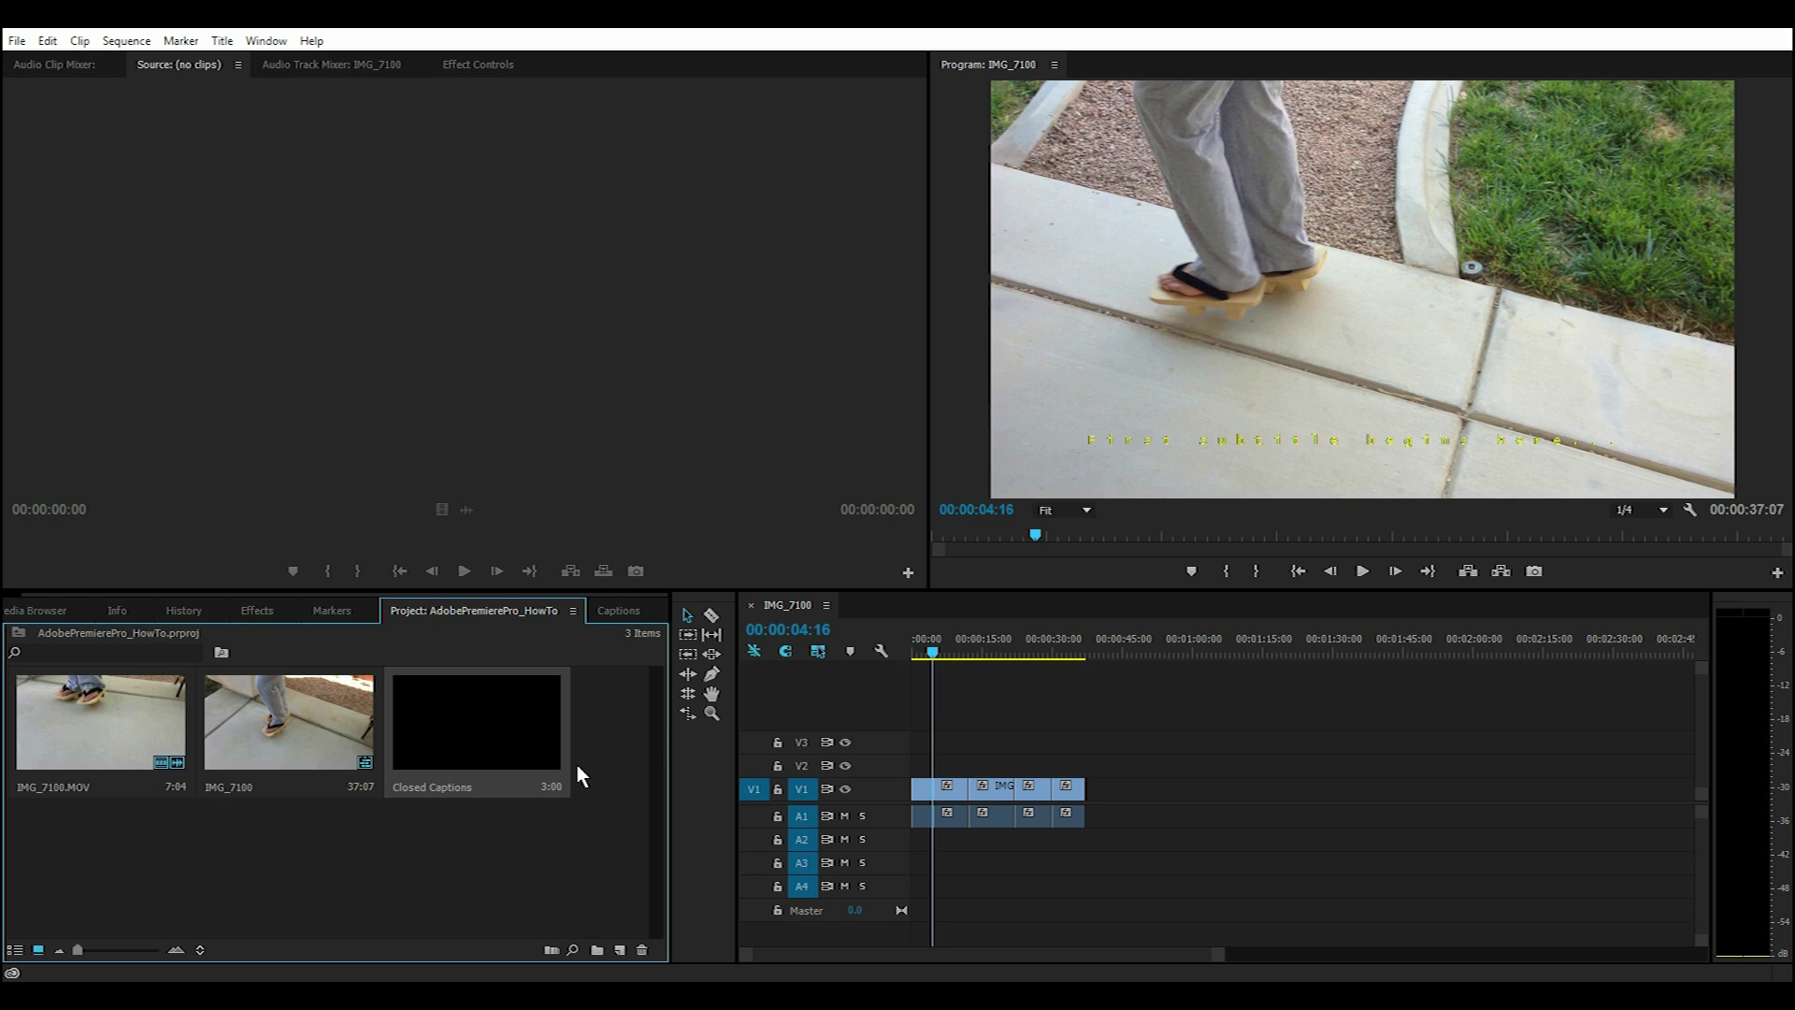
# Place the Closed Captions clip on V2 above the video and open it for editing.
pyautogui.moveTo(503, 727); pyautogui.dragTo(919, 766)
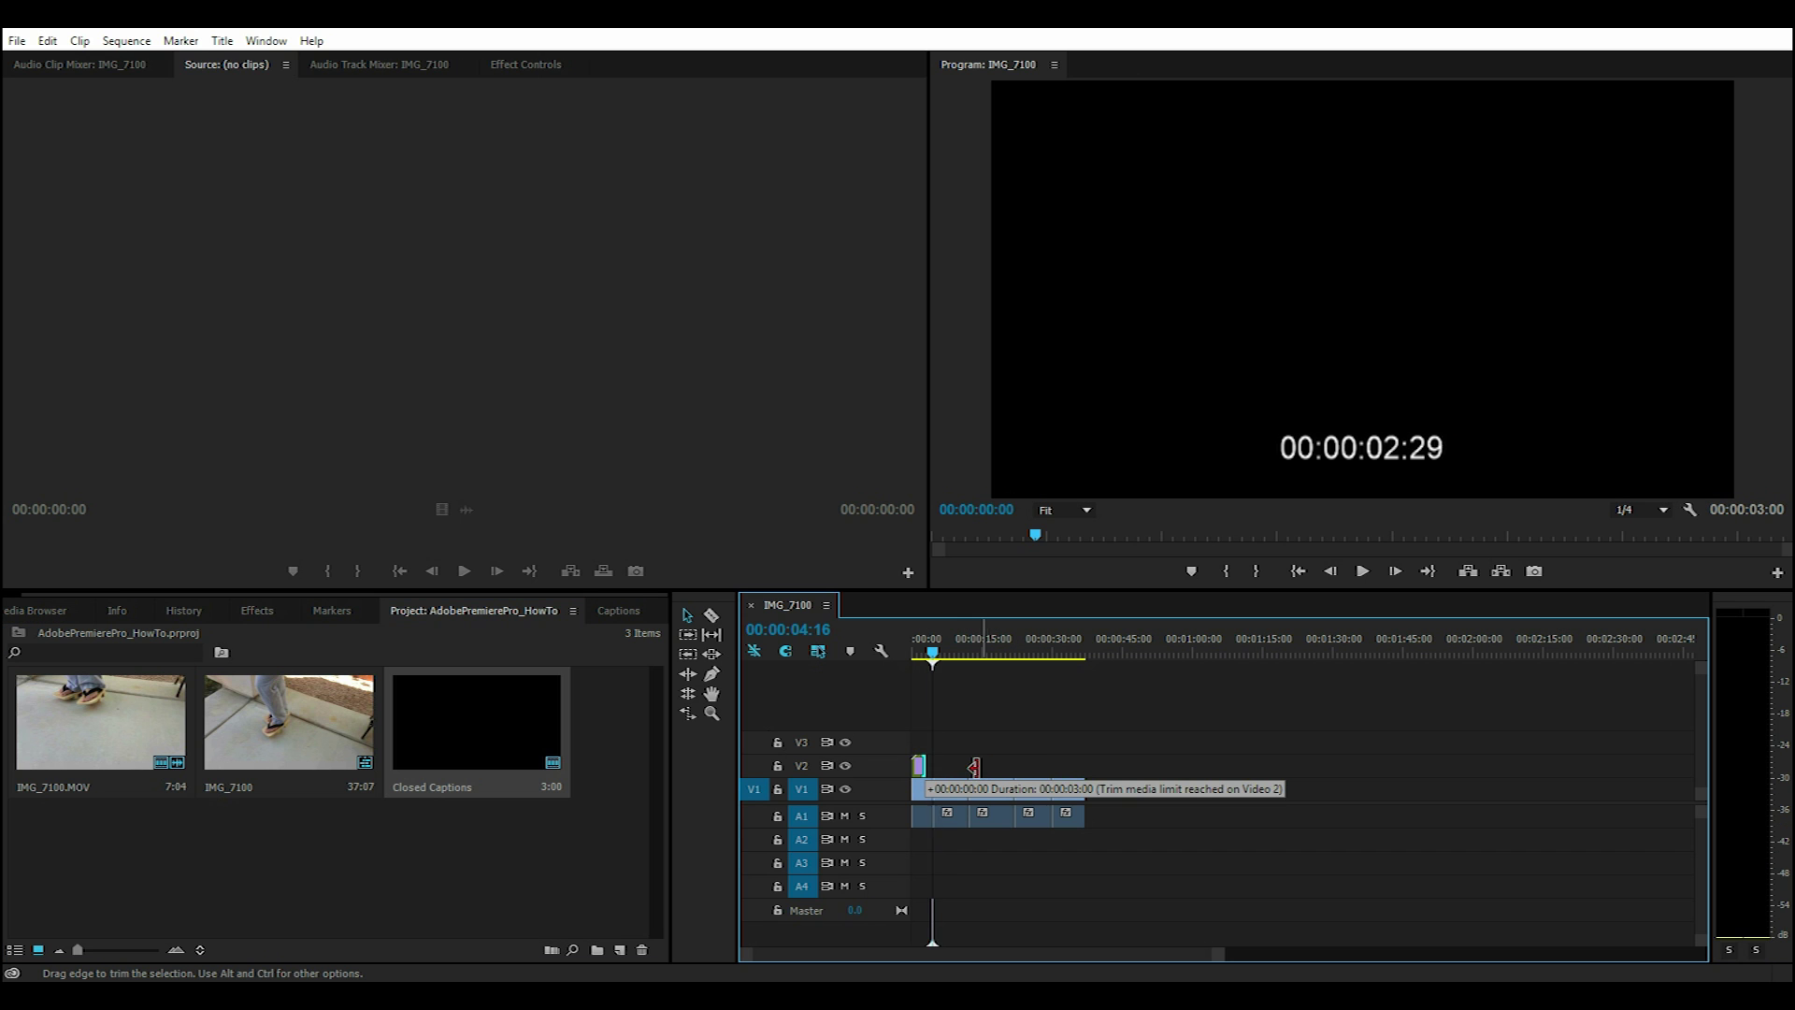
pyautogui.moveTo(919, 765); pyautogui.dragTo(1015, 743)
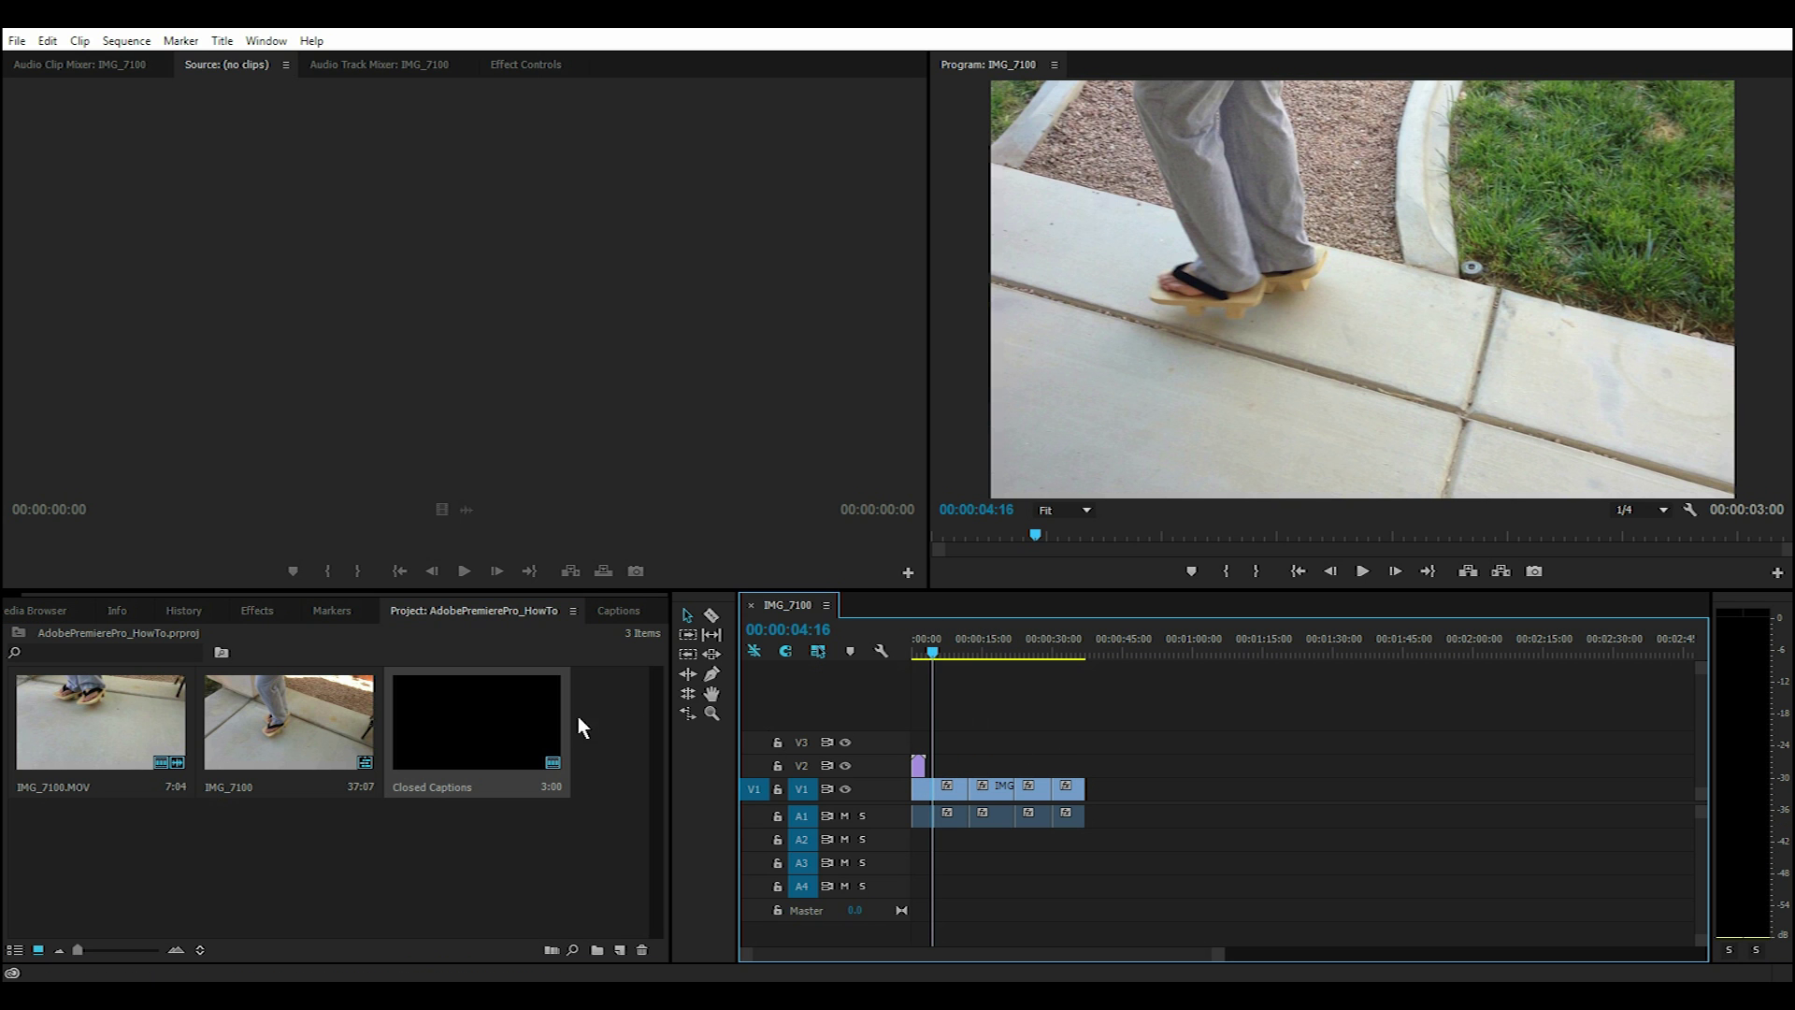
pyautogui.doubleClick(918, 764)
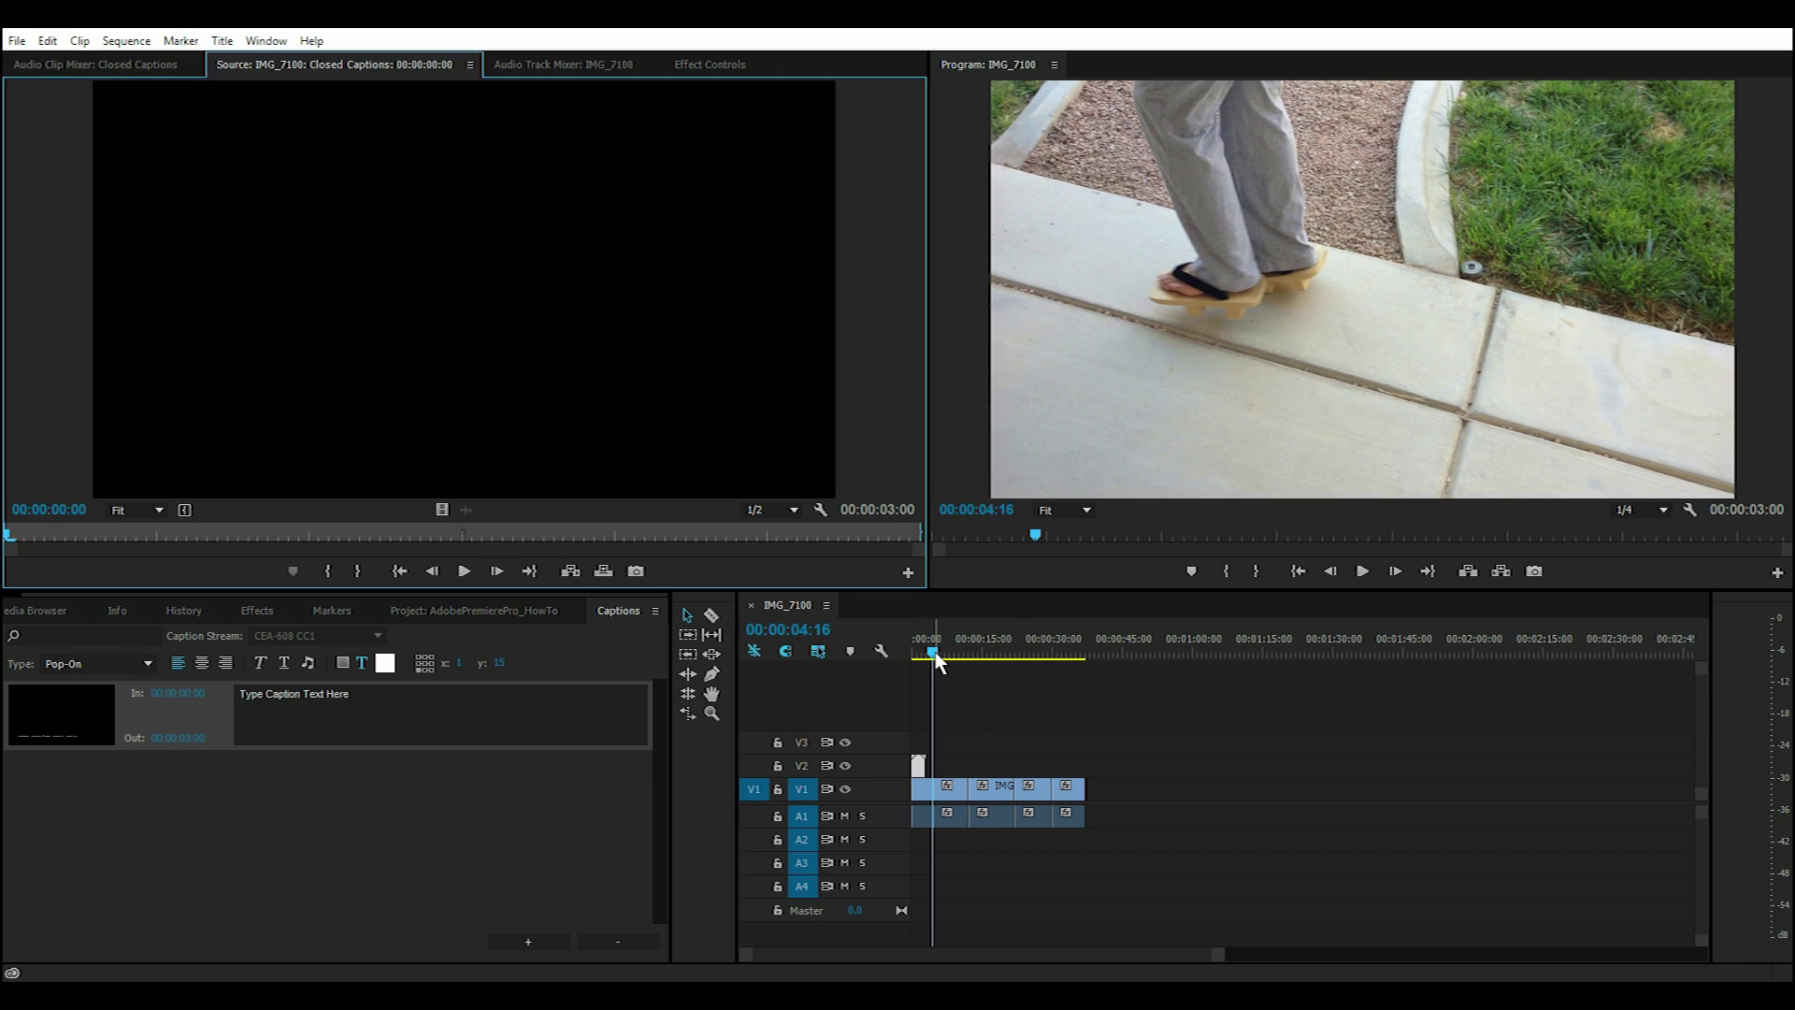
# Set the caption's Out time to 00:00:37:00 and extend the clip to that mark.
pyautogui.moveTo(935, 652); pyautogui.dragTo(1085, 654)
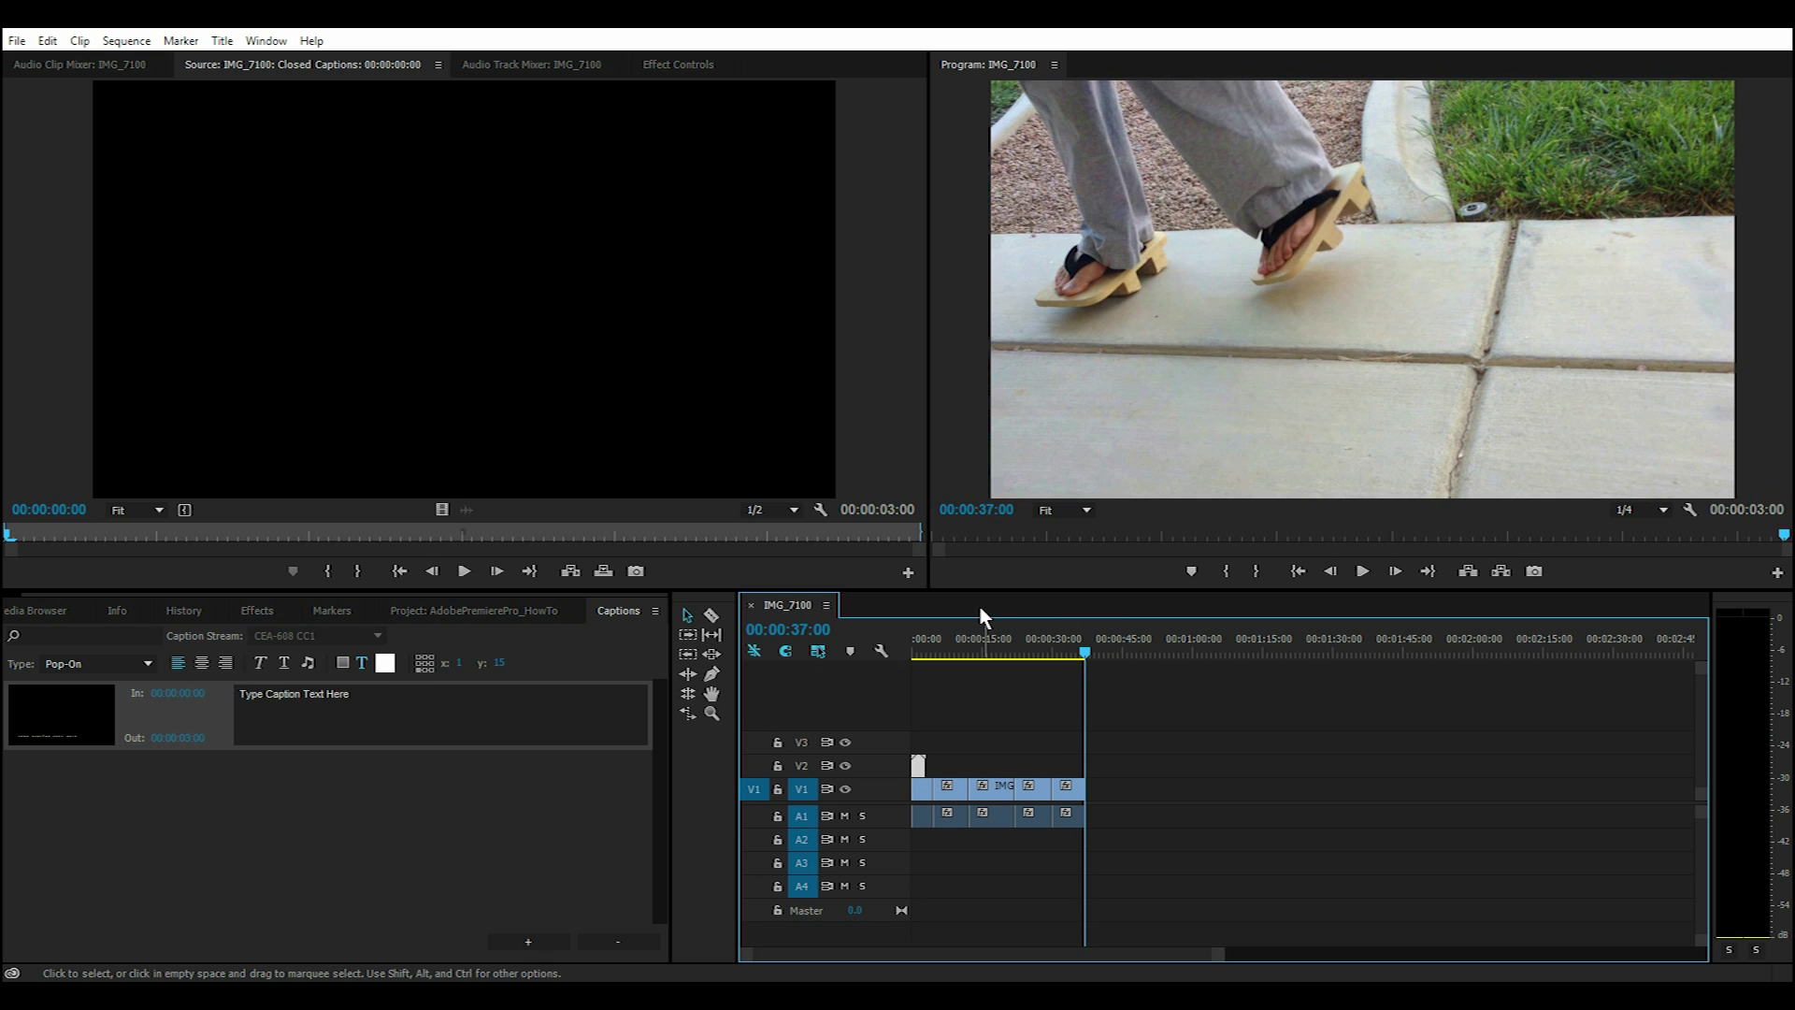
pyautogui.click(982, 512)
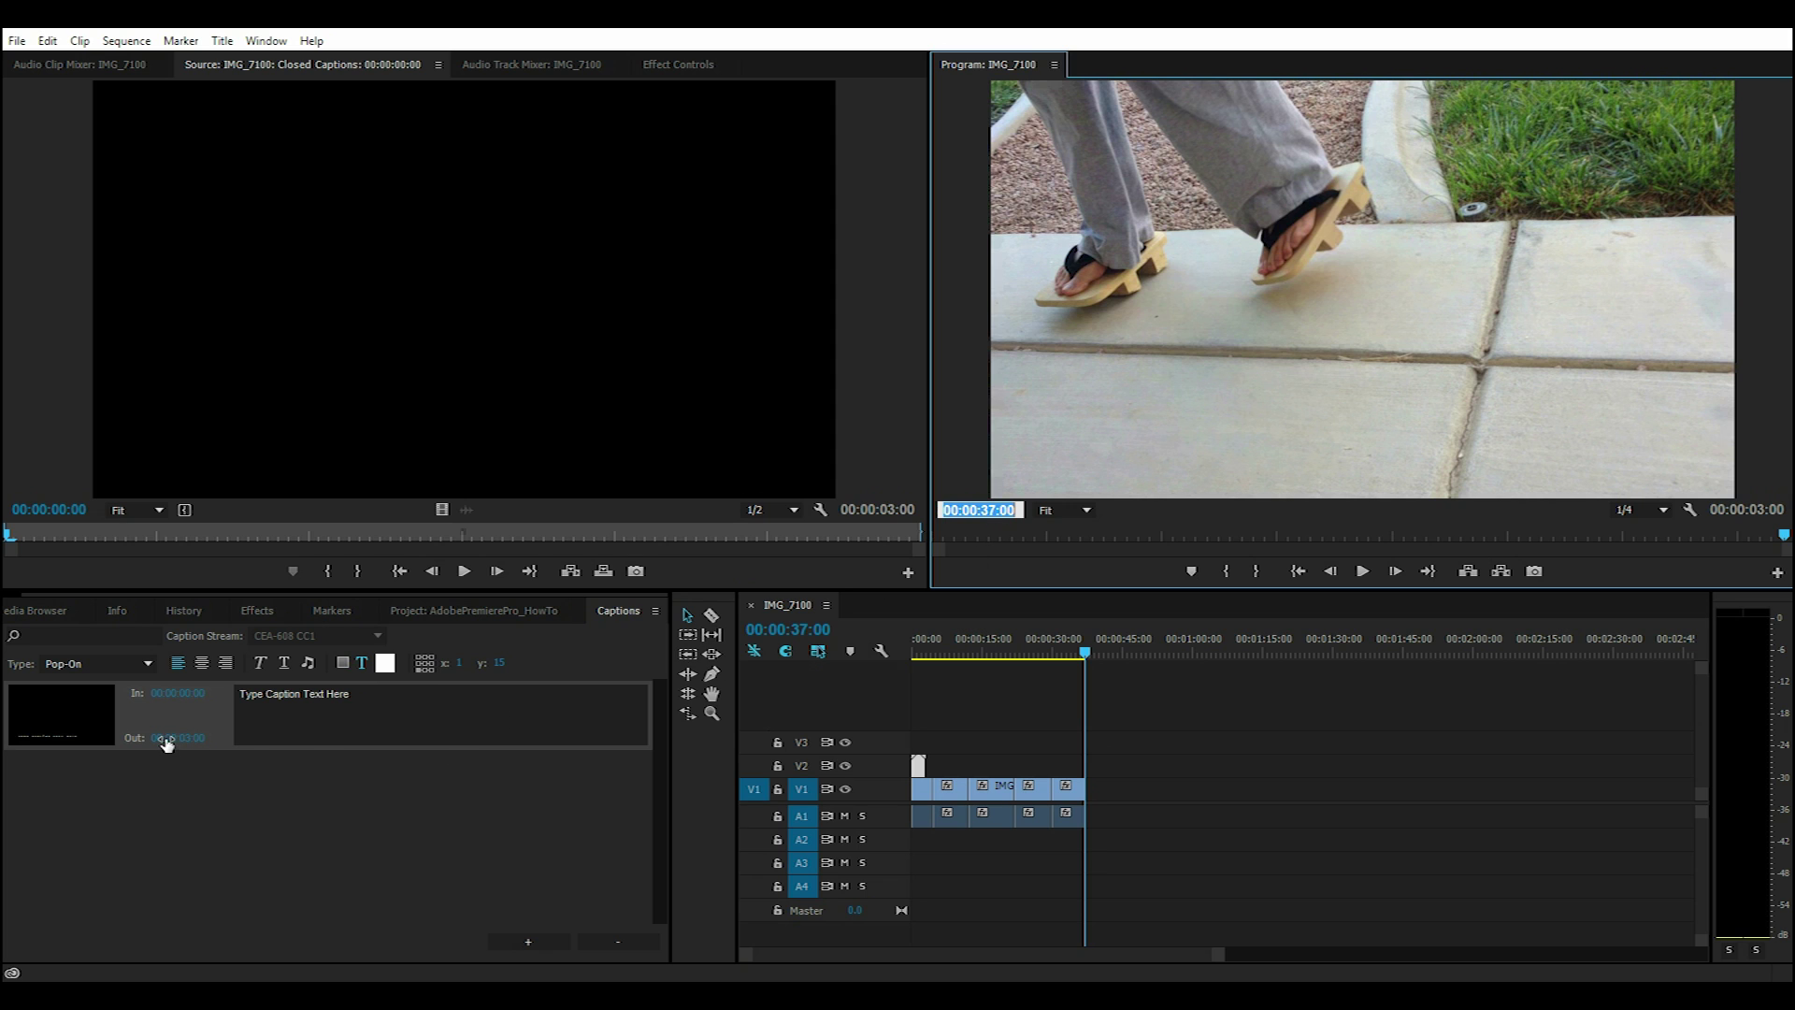
pyautogui.click(215, 737)
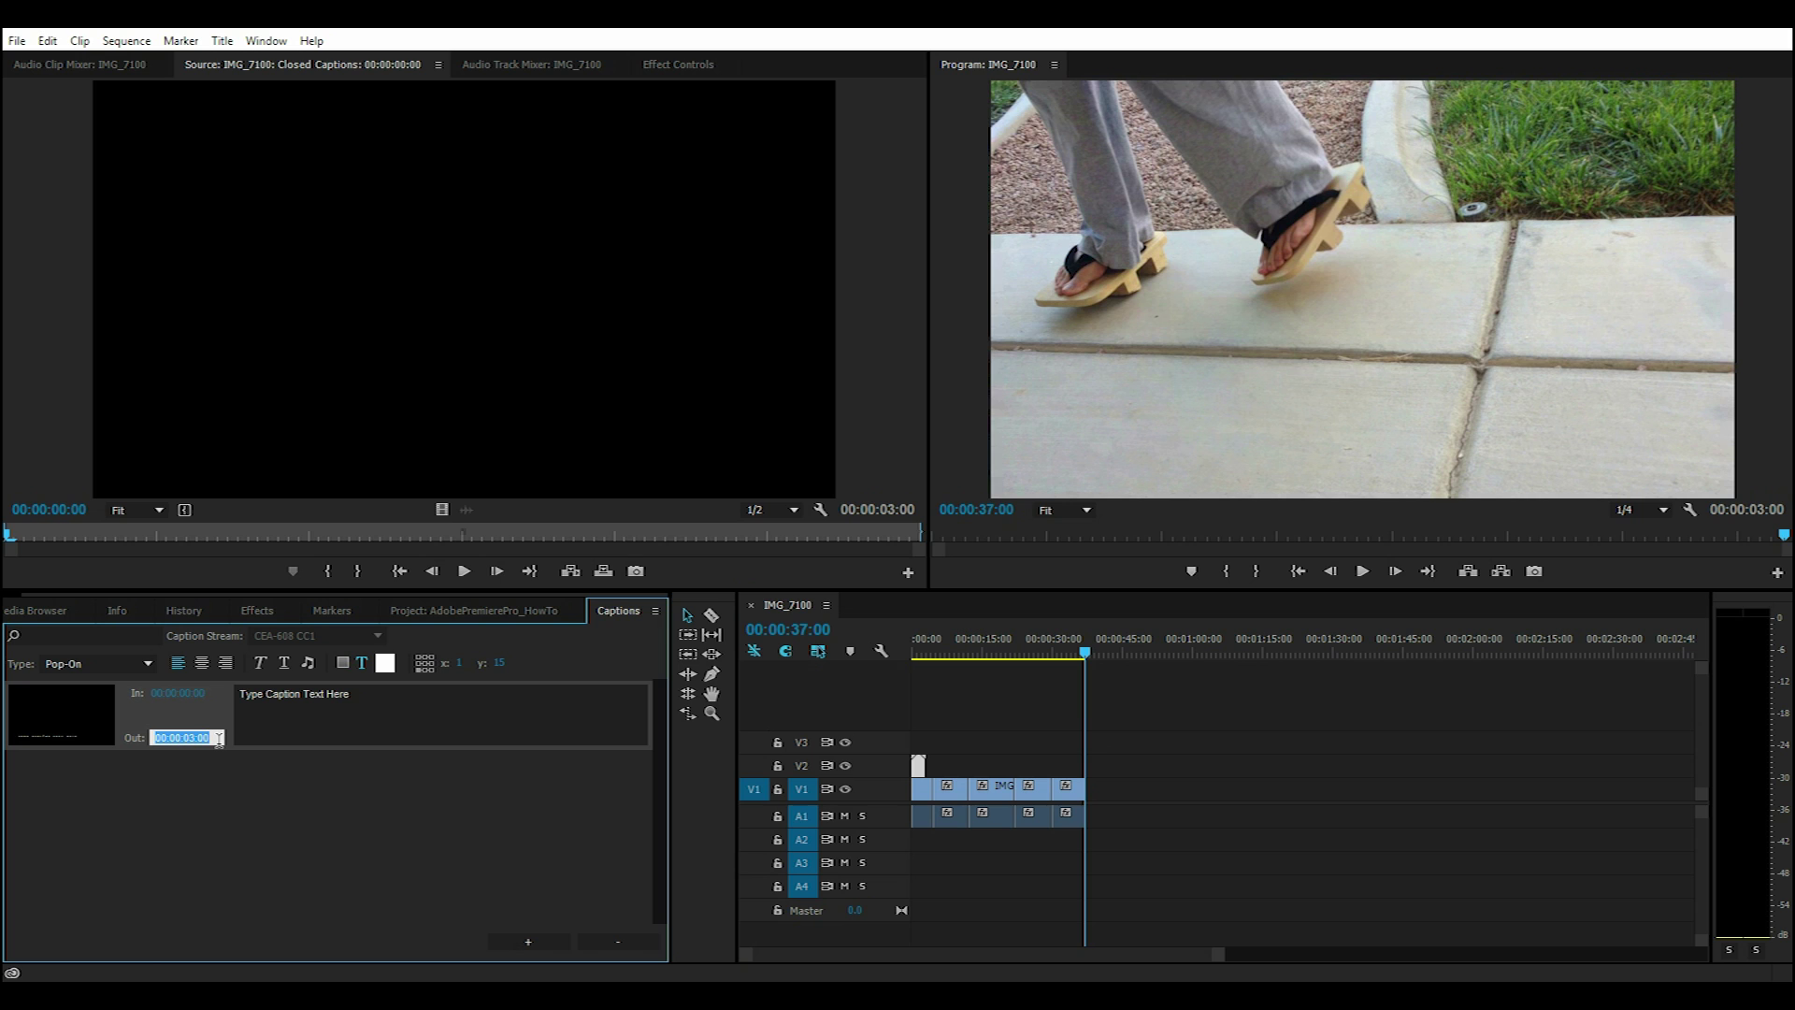
pyautogui.write('3700')
pyautogui.press('Return')
pyautogui.click(921, 774)
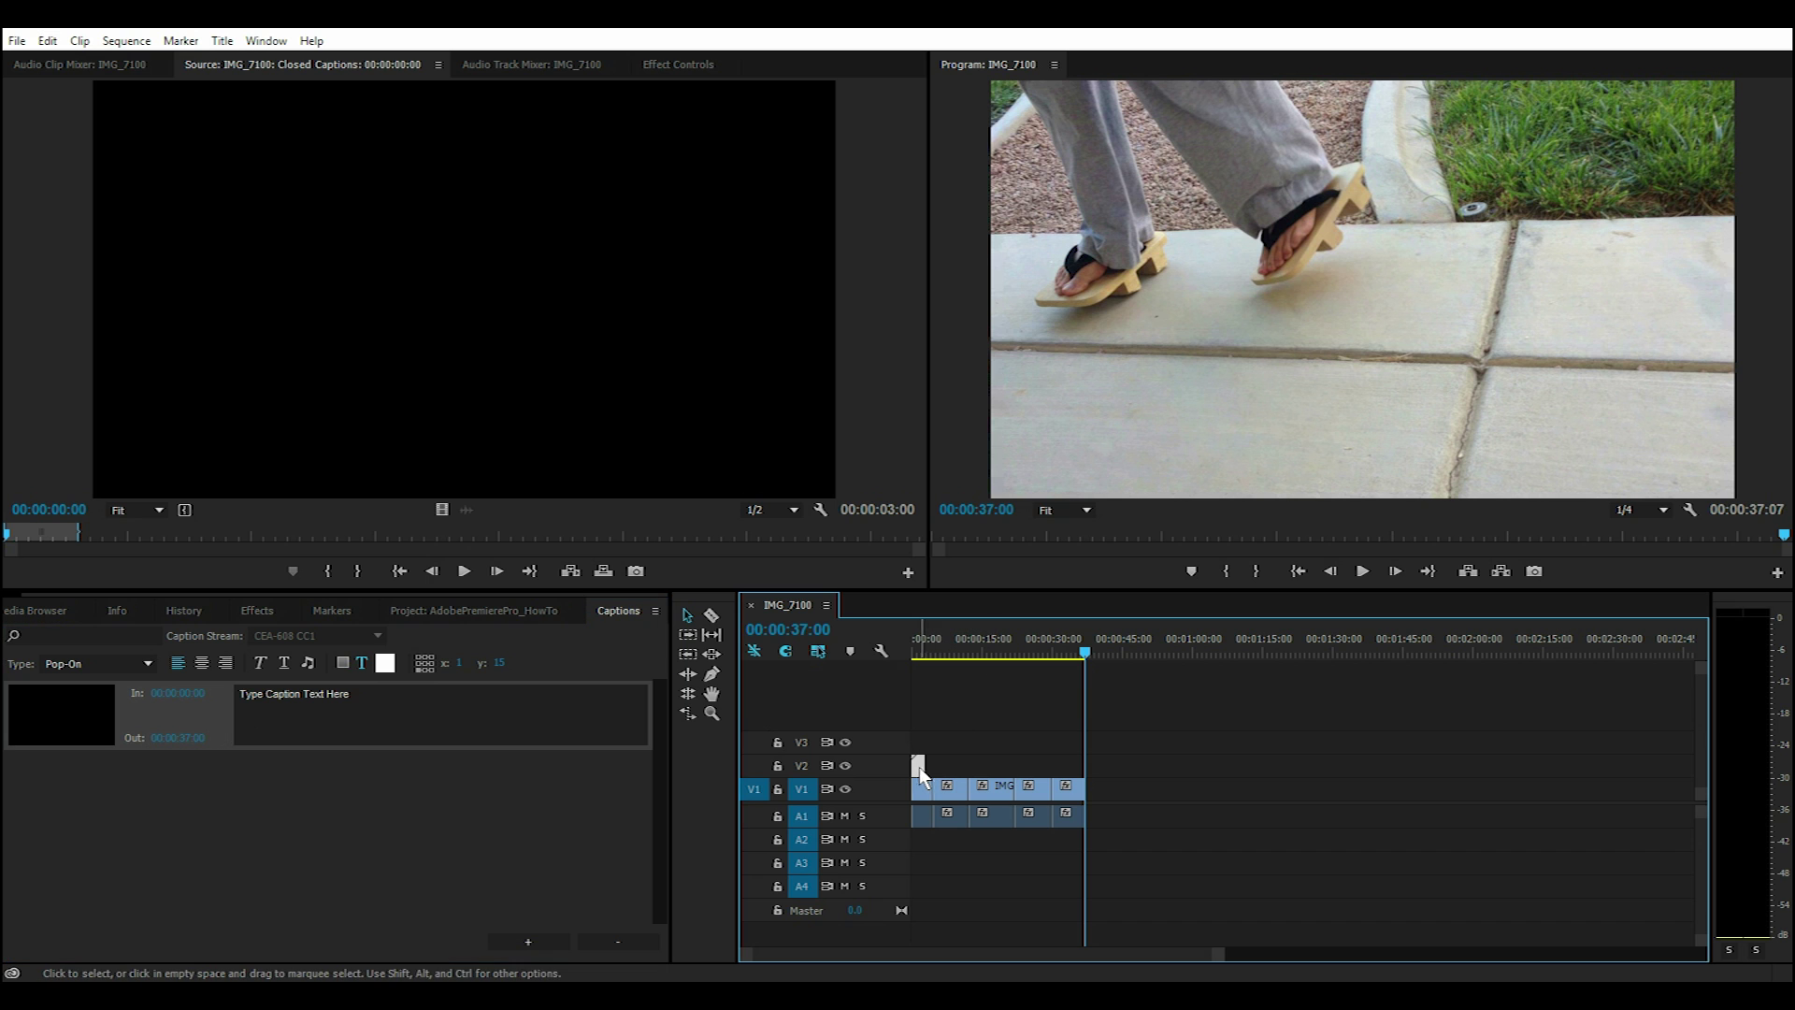
pyautogui.moveTo(924, 765); pyautogui.dragTo(1082, 761)
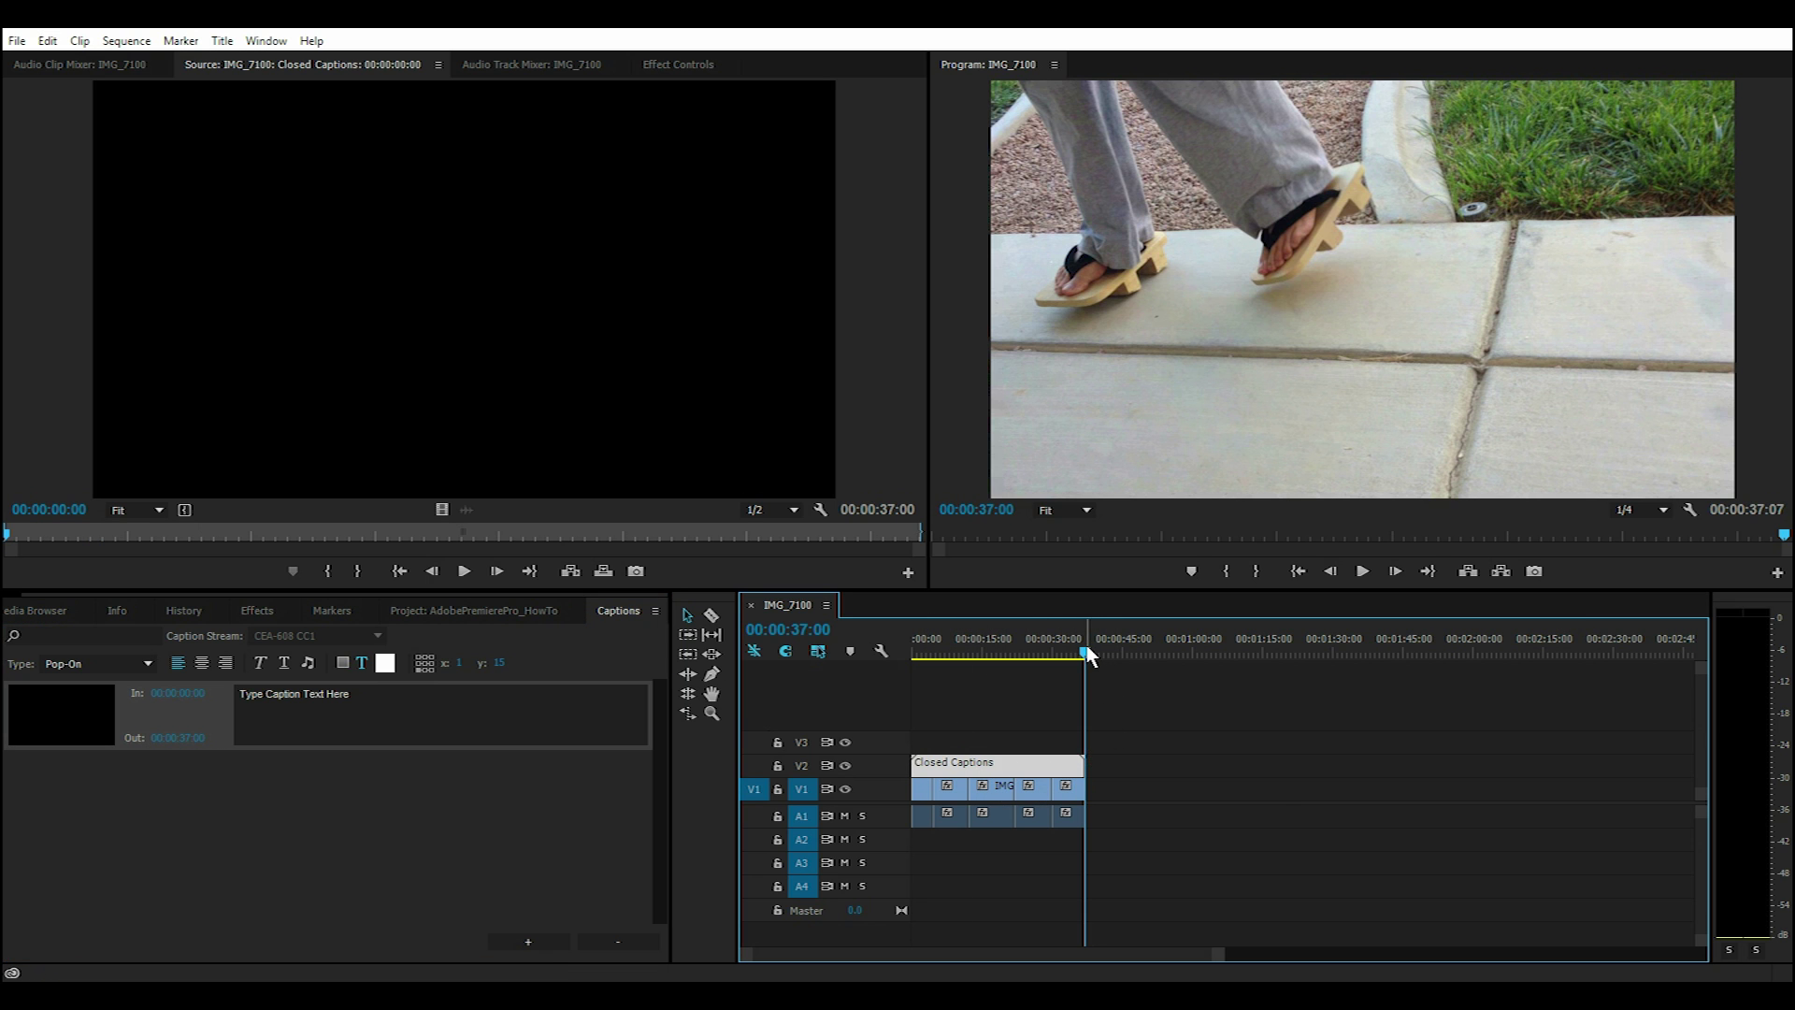
# Start a fresh caption entry and type 'First subtitle starts here...'.
pyautogui.moveTo(1086, 645); pyautogui.dragTo(922, 645)
pyautogui.click(261, 805)
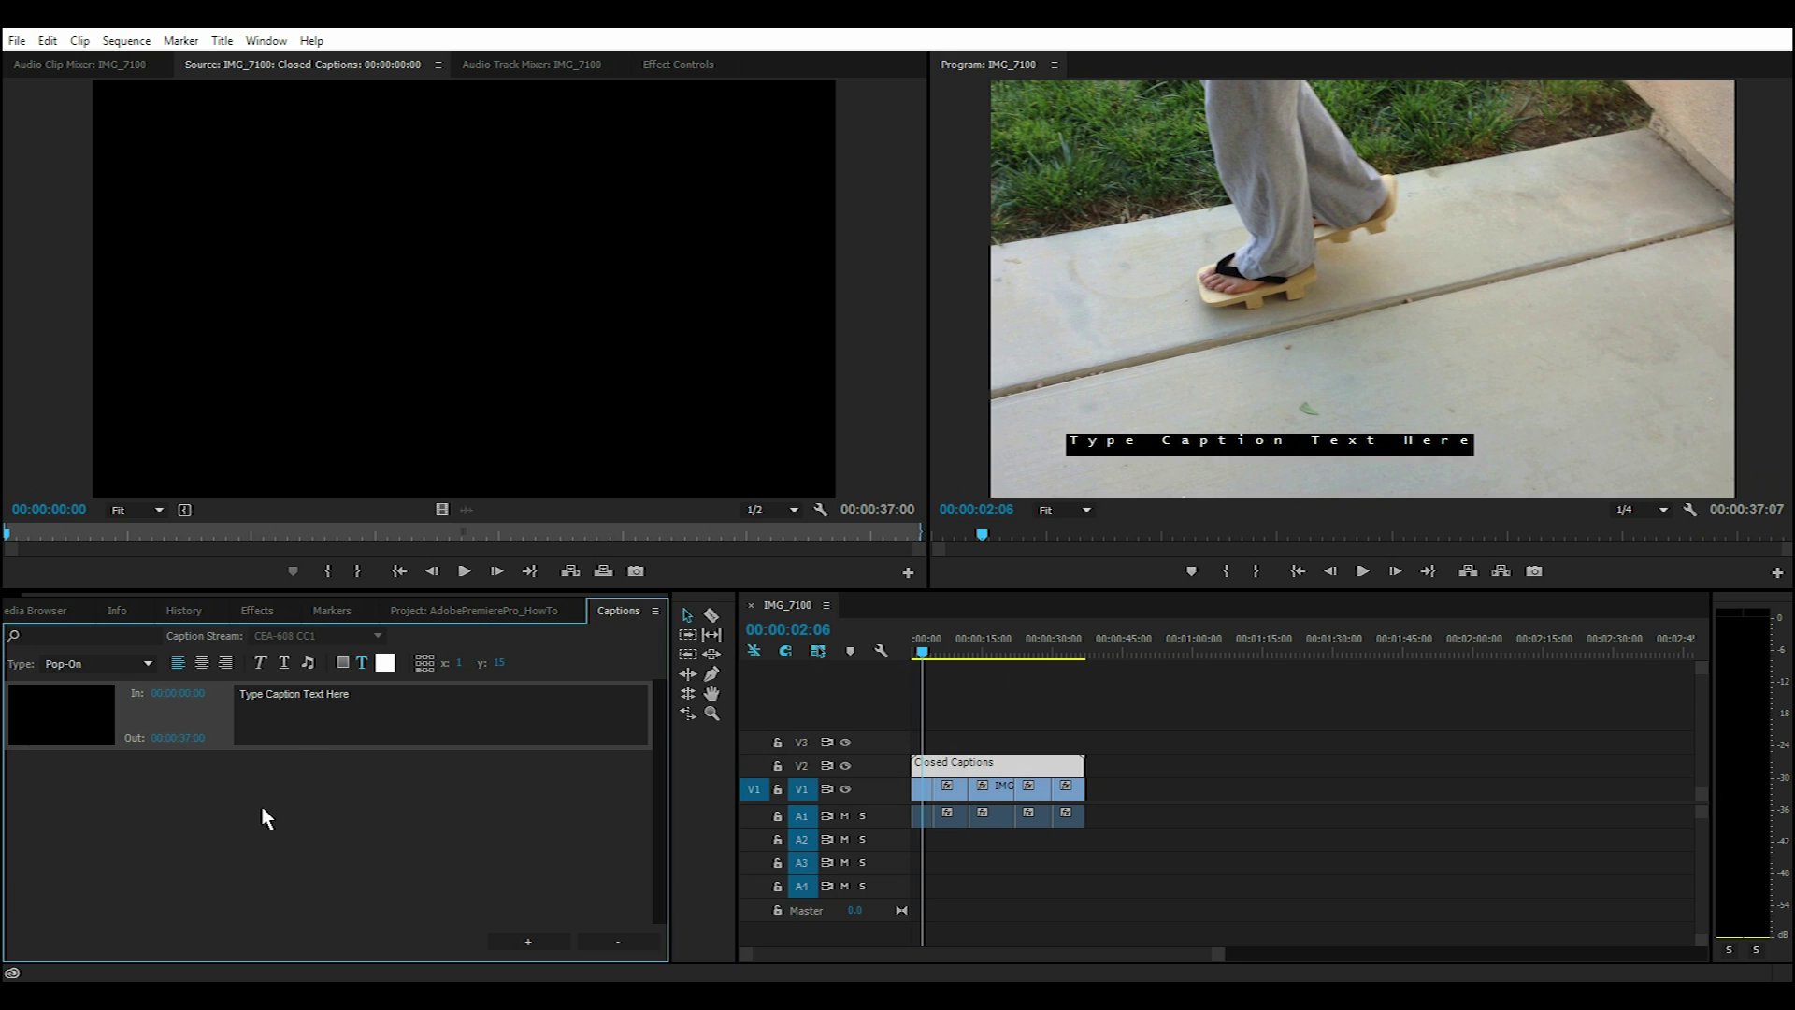
pyautogui.click(188, 715)
pyautogui.click(637, 940)
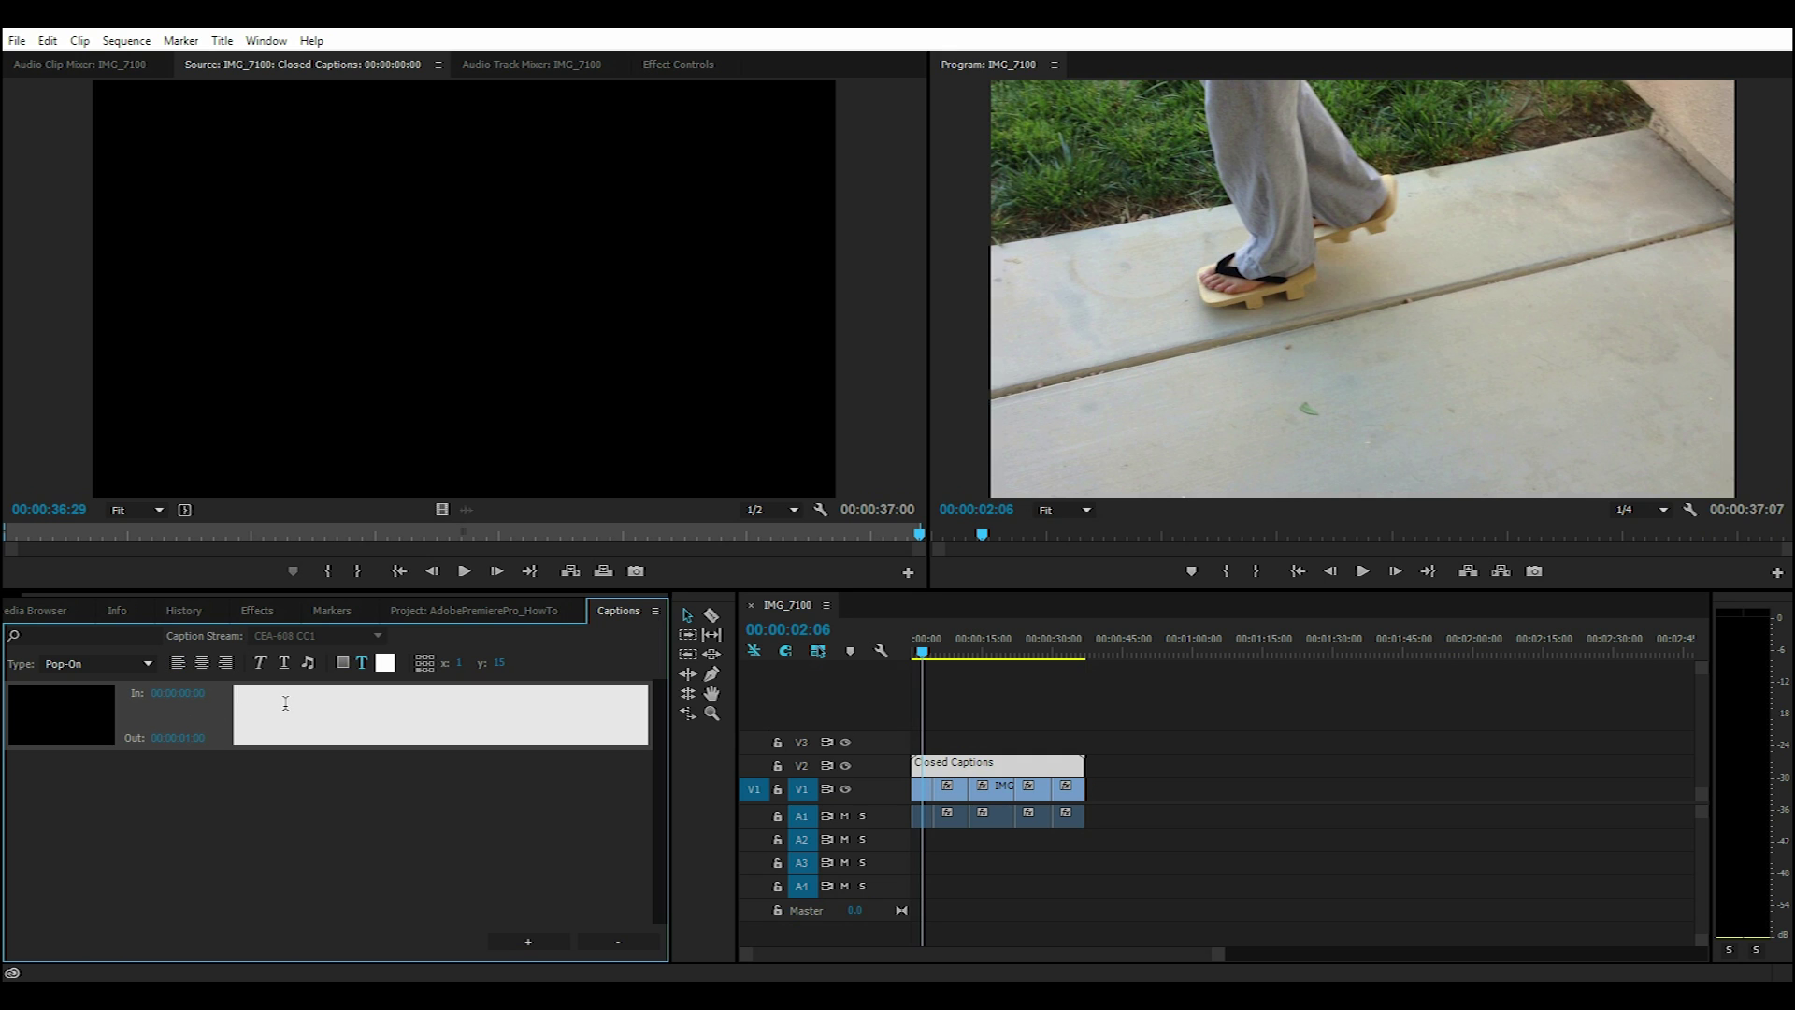
pyautogui.write('First subtitle starts here....')
# Style the caption as Roll-Up (3 Lines) with yellow text on an opaque background.
pyautogui.click(146, 664)
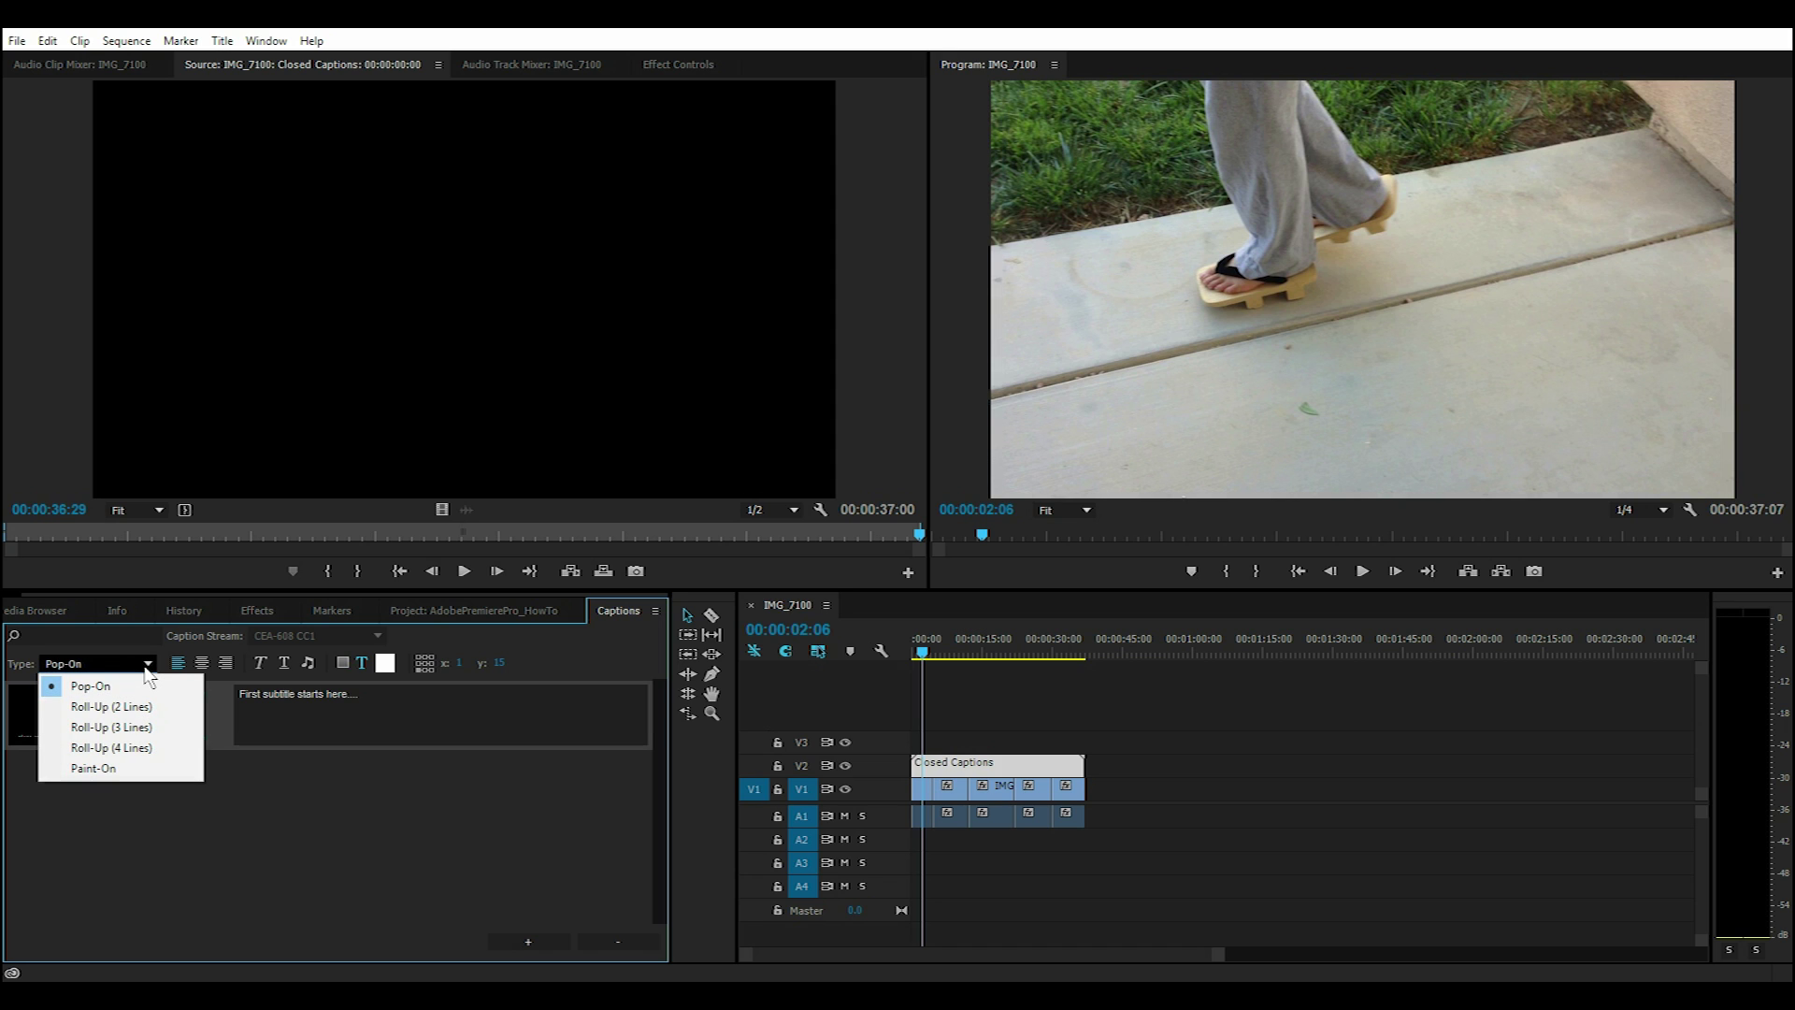
pyautogui.click(165, 728)
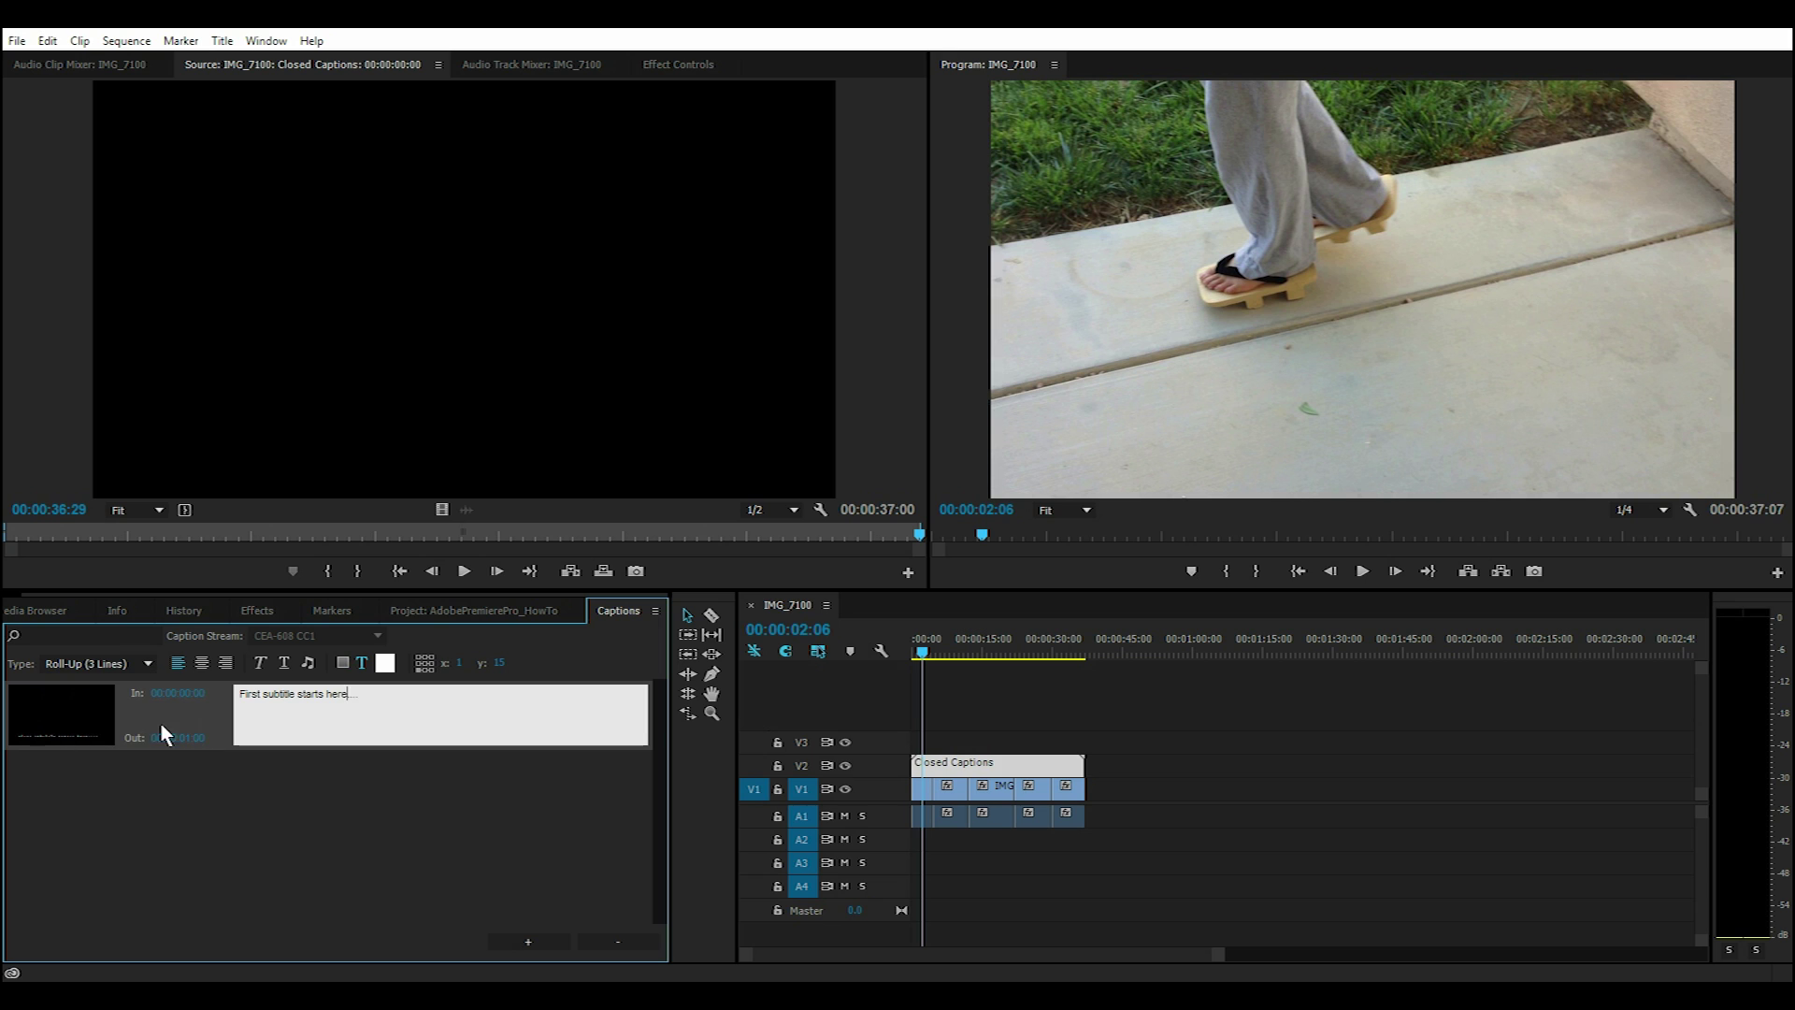
pyautogui.click(385, 663)
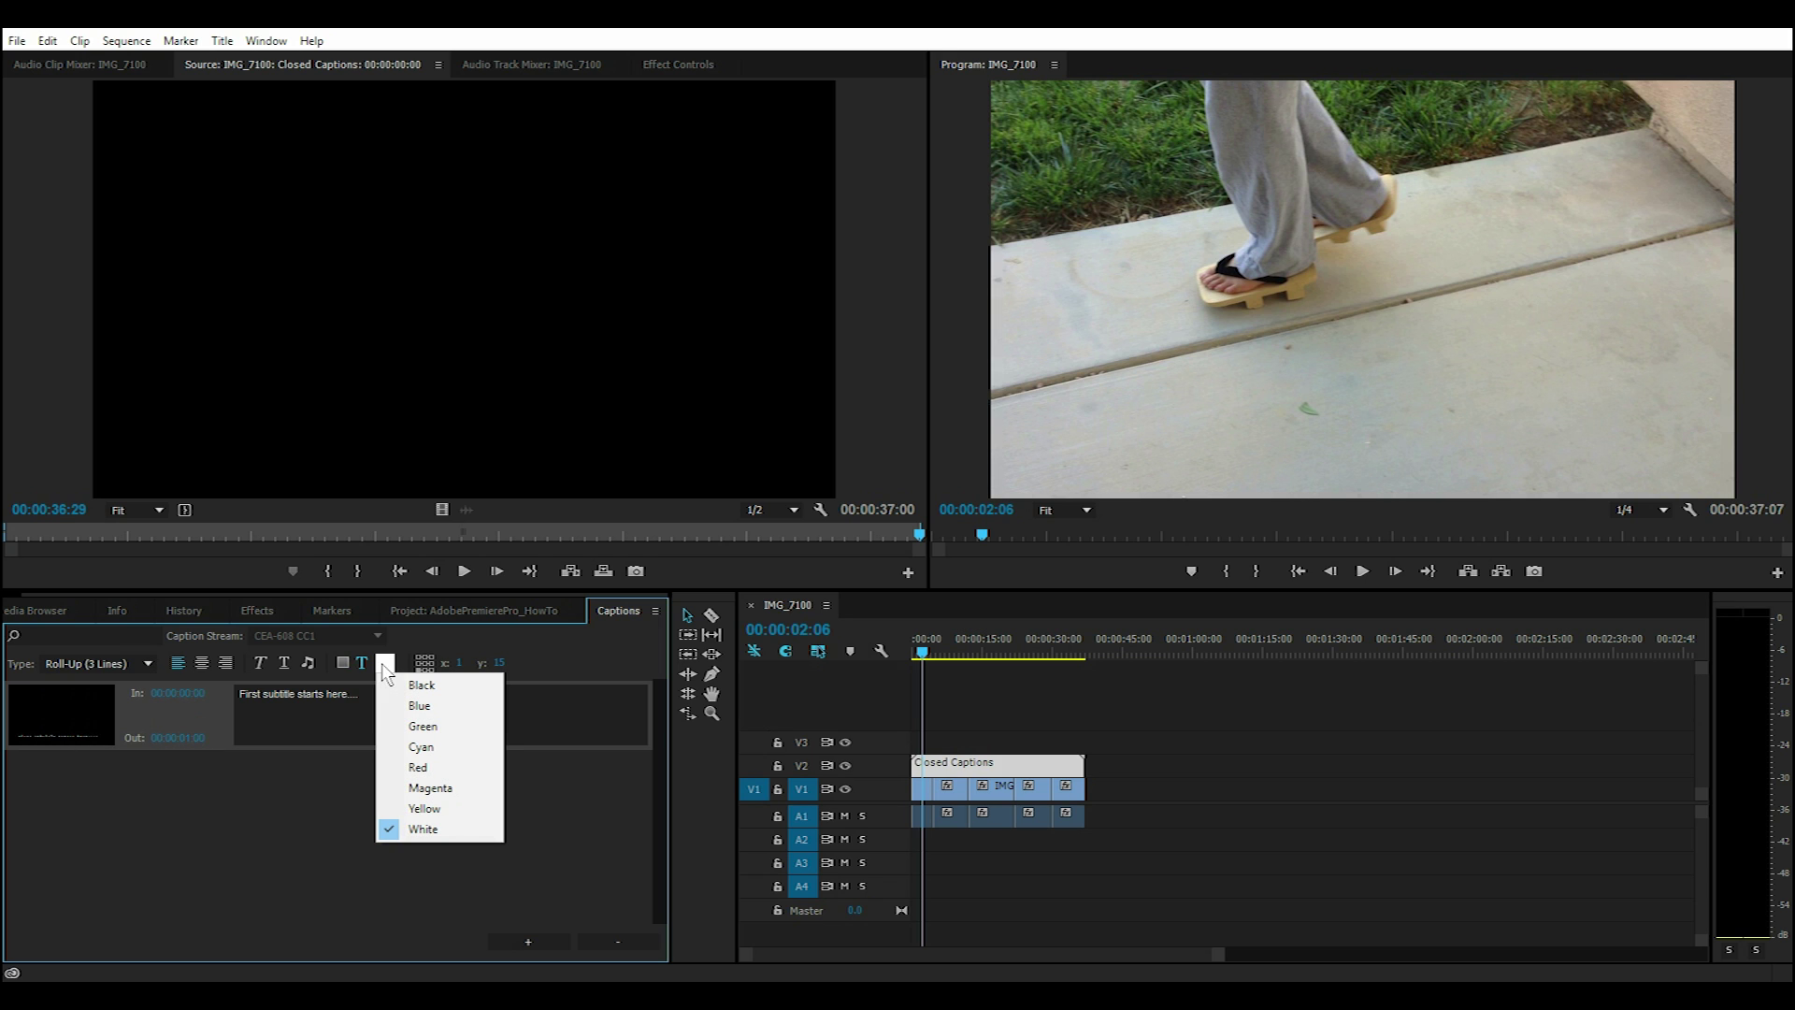
pyautogui.click(426, 808)
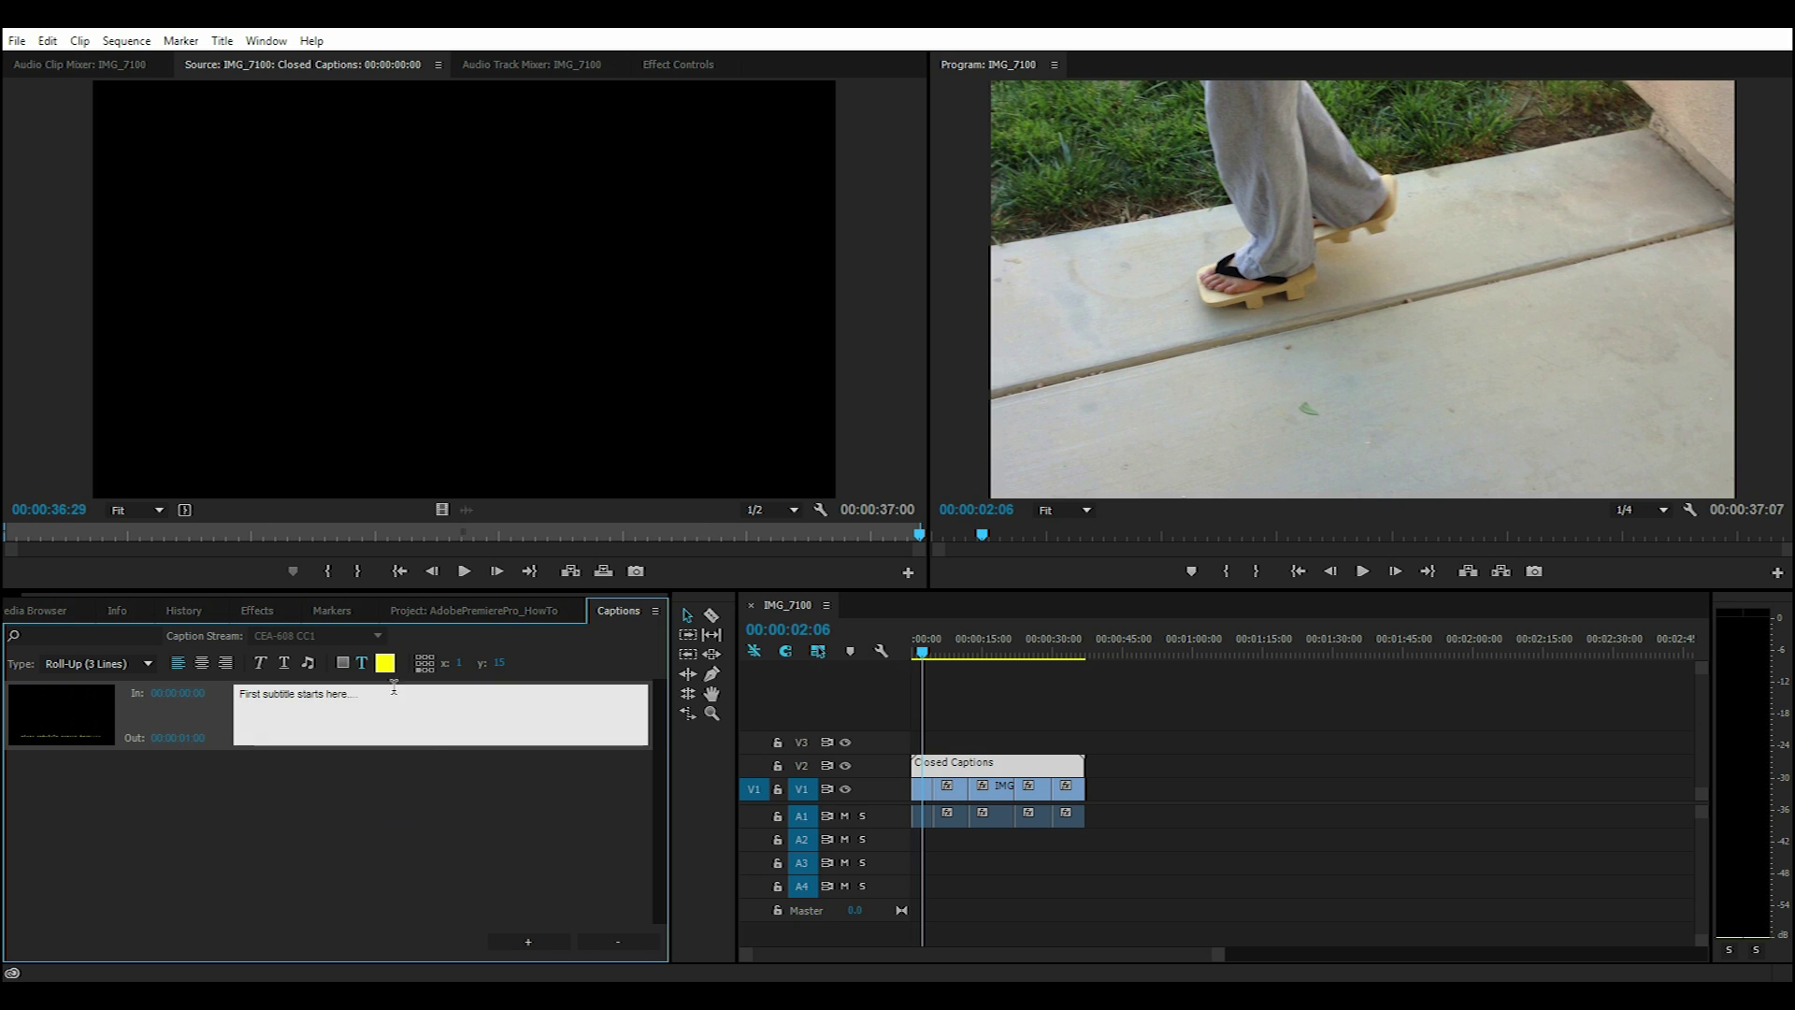
pyautogui.click(341, 663)
pyautogui.click(385, 662)
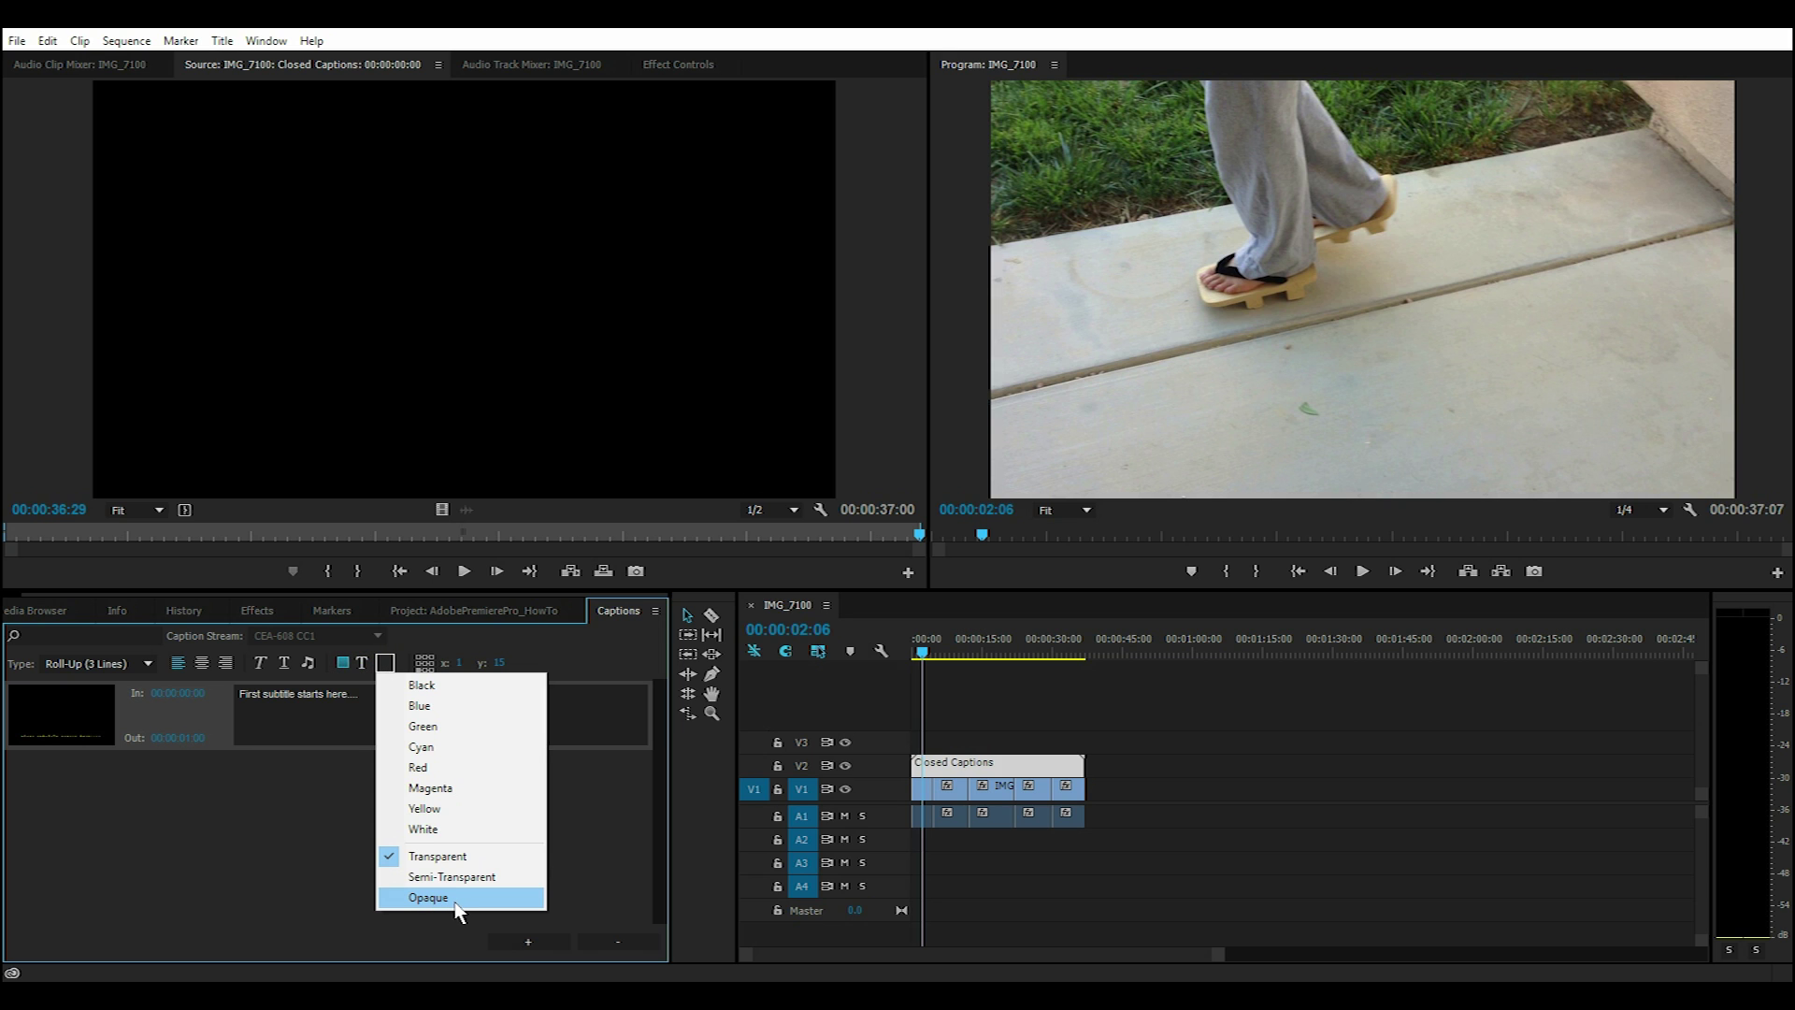
pyautogui.click(459, 900)
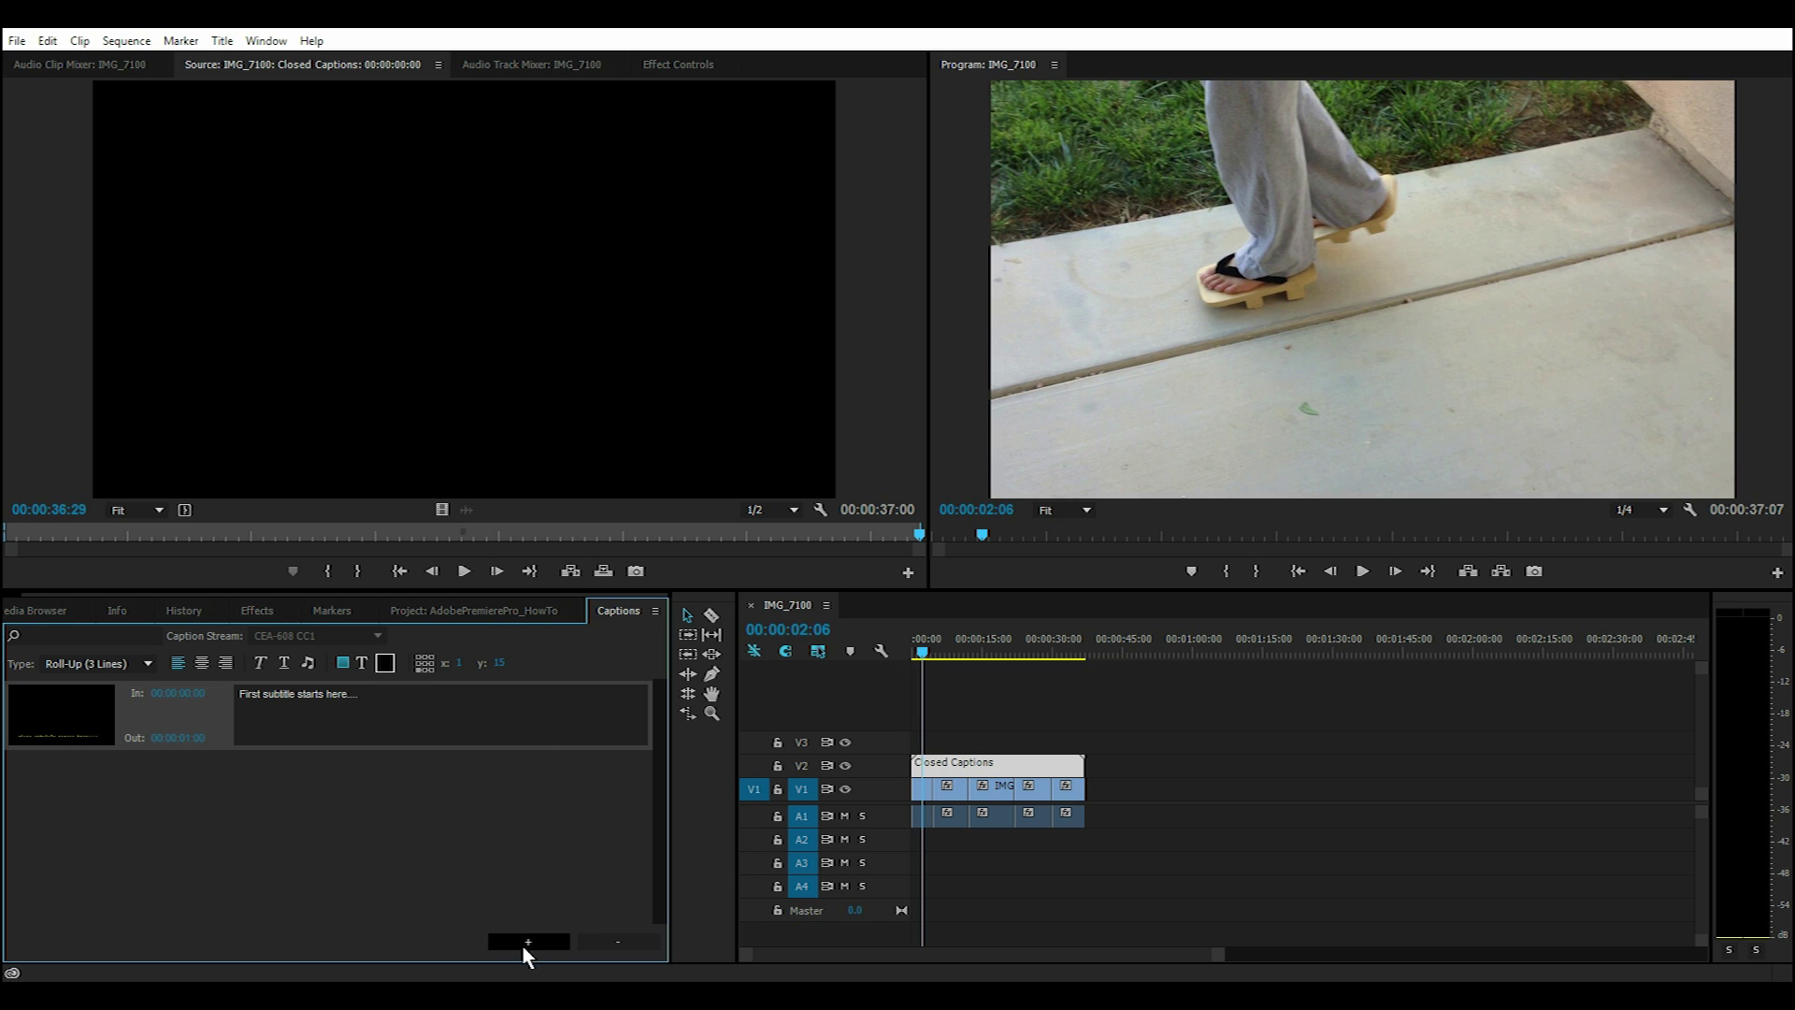
# Add three captions: 'Second subtitle starts here.', 'Third subtitle starts here...', 'Fourth subtitle starts here...'.
pyautogui.click(547, 944)
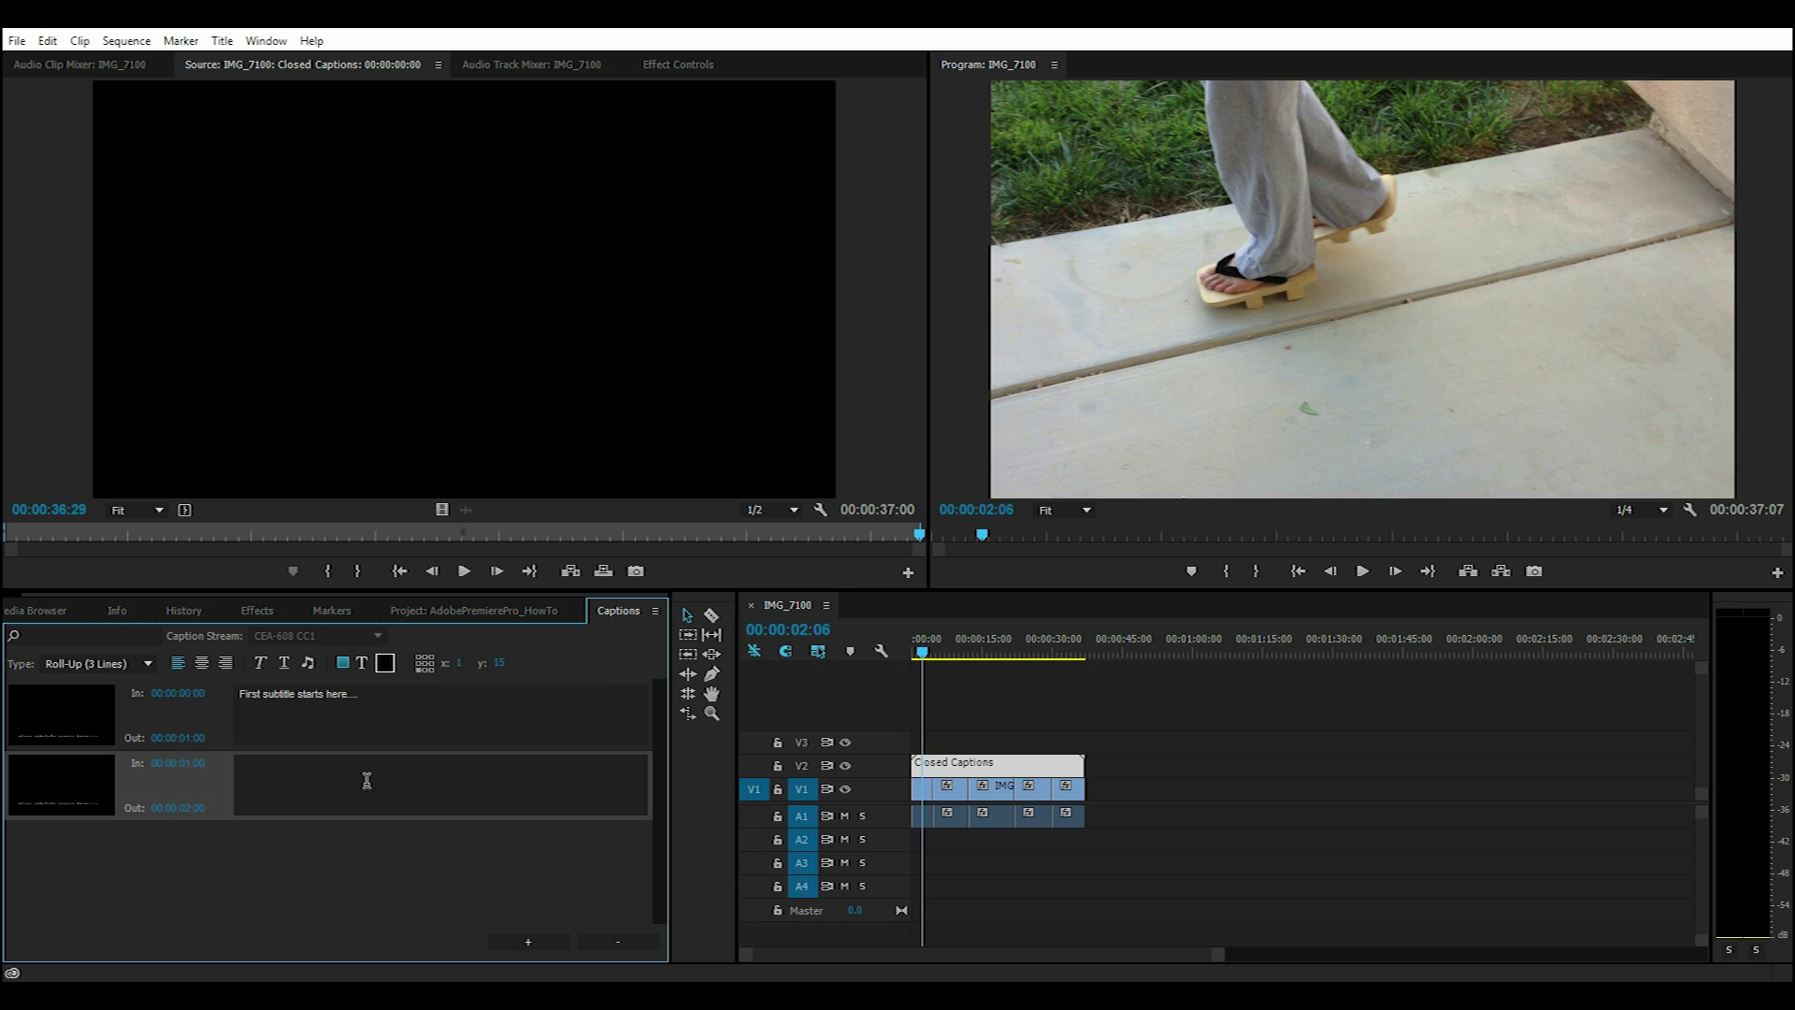
pyautogui.click(320, 789)
pyautogui.write('Secon')
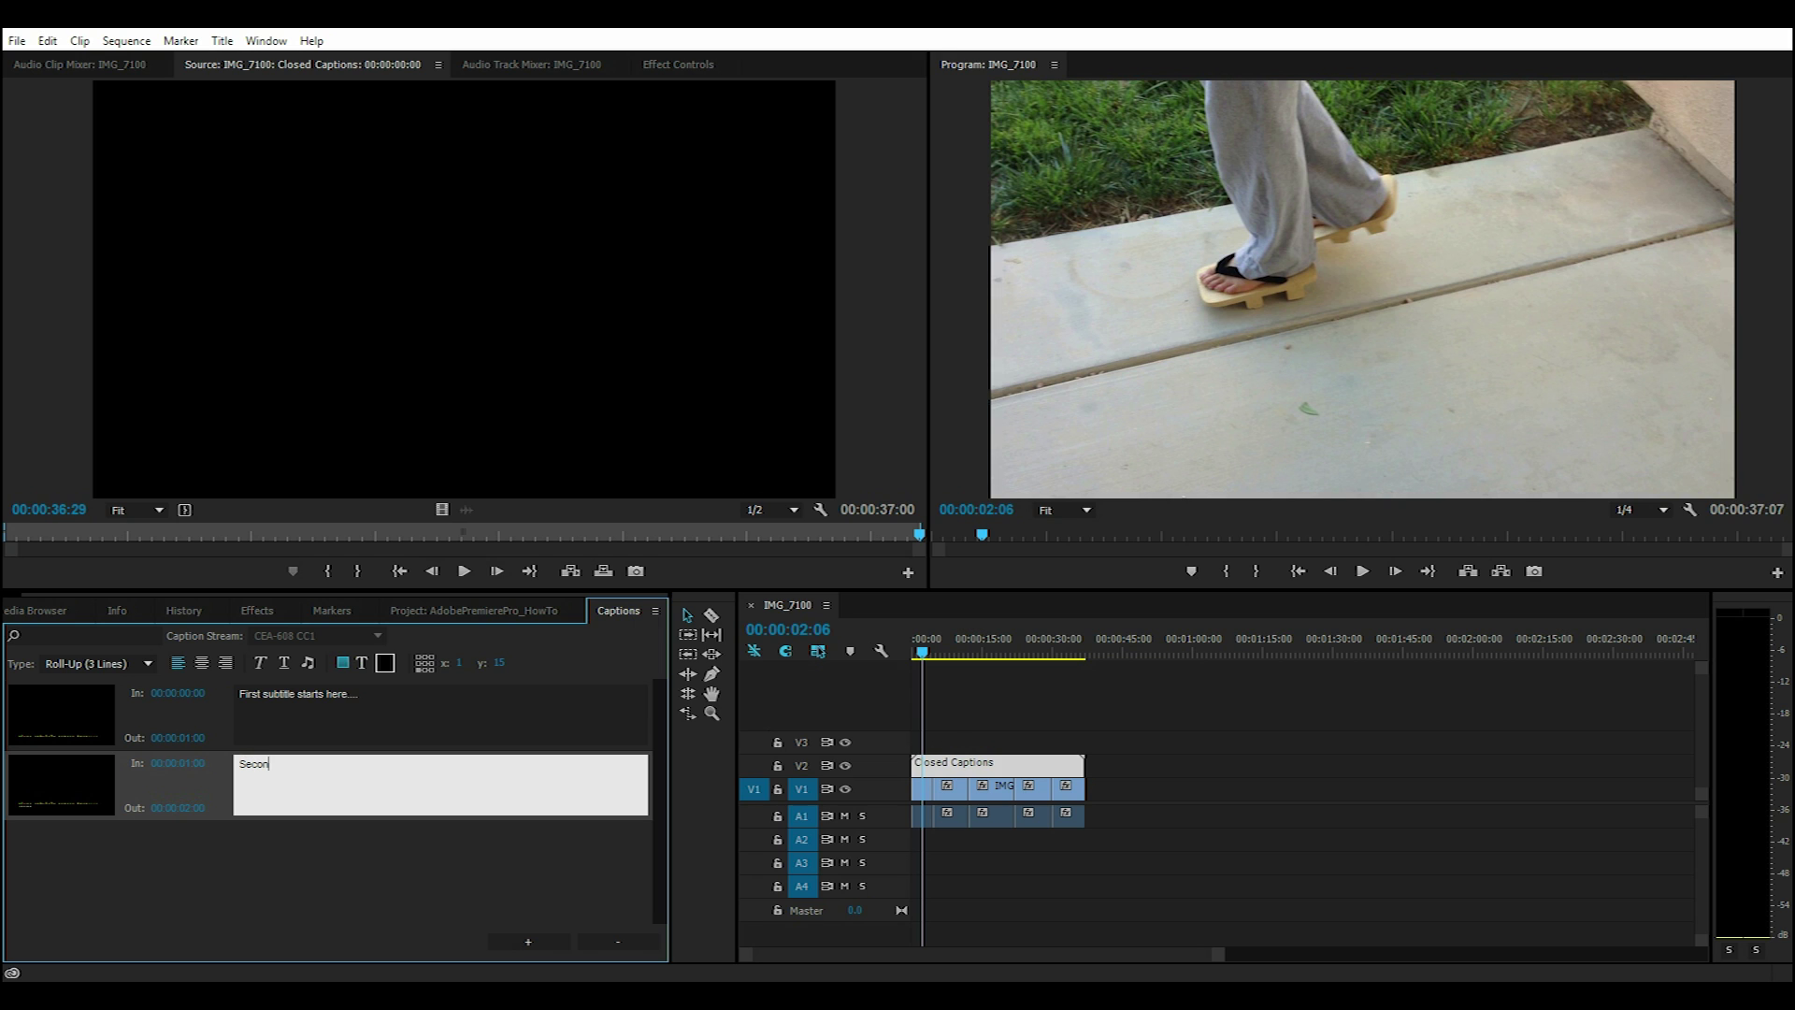
pyautogui.write('d subtitle starts here.')
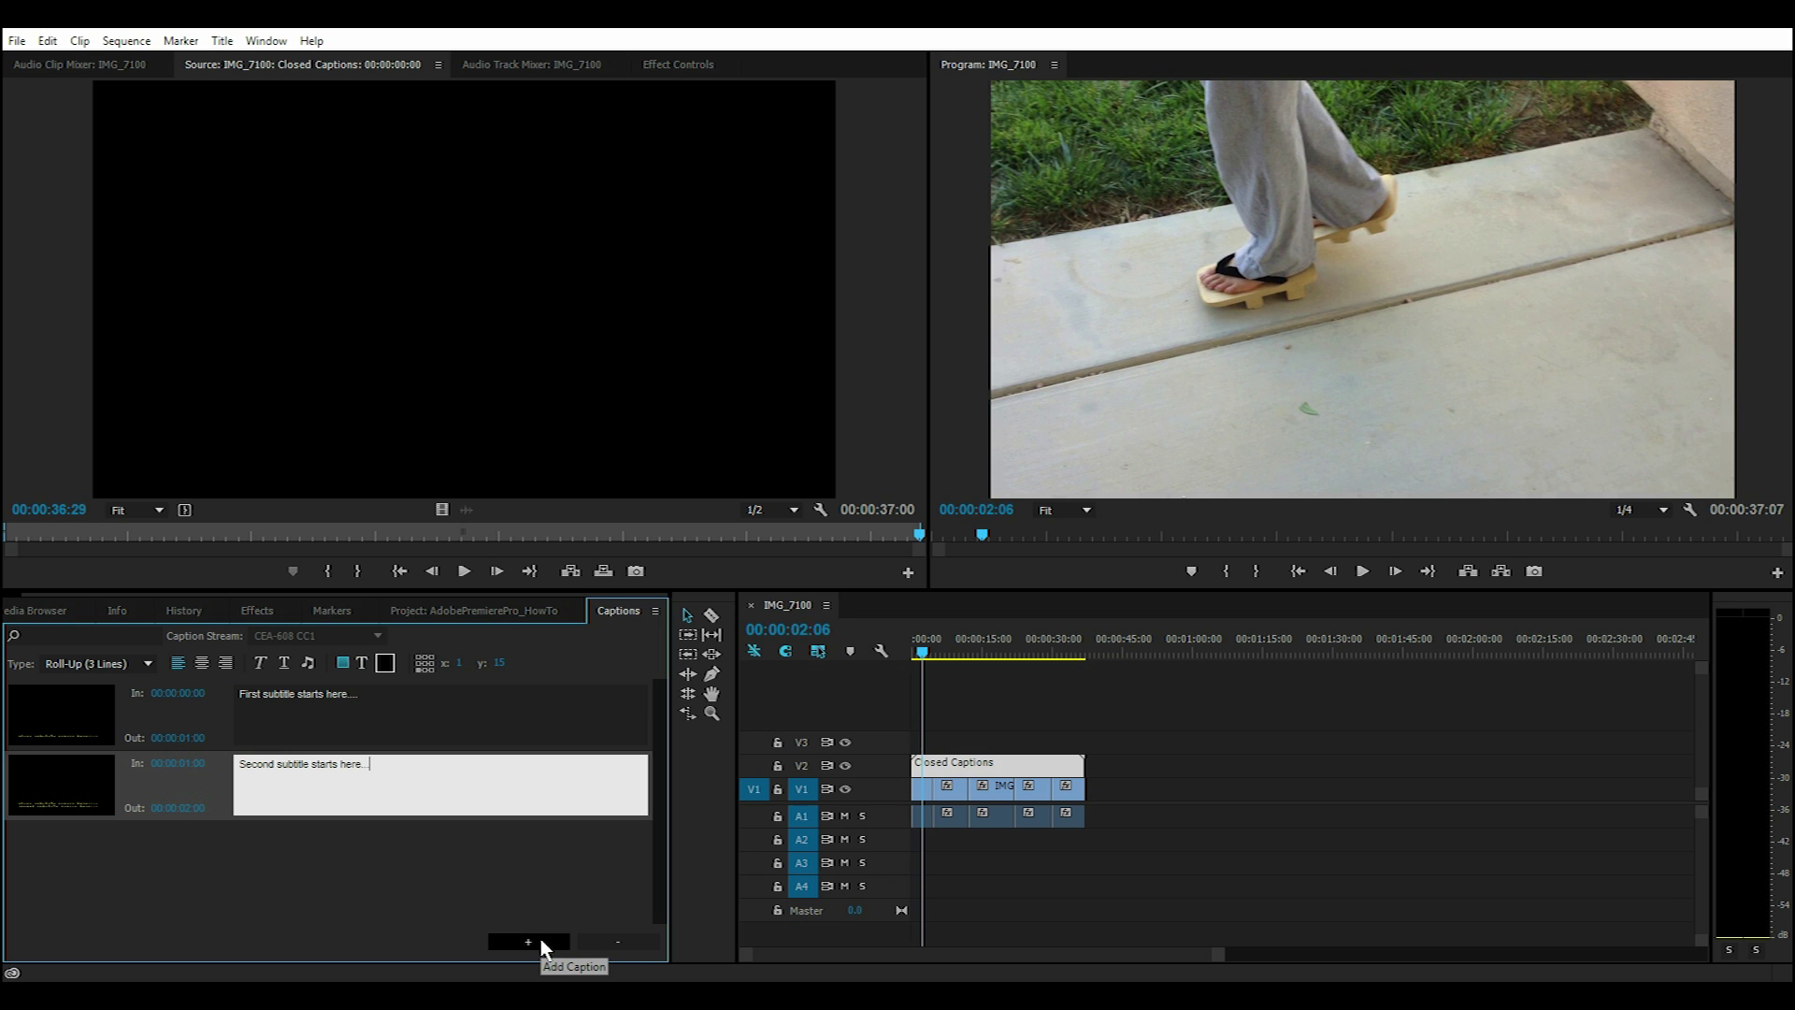
pyautogui.click(540, 939)
pyautogui.click(368, 848)
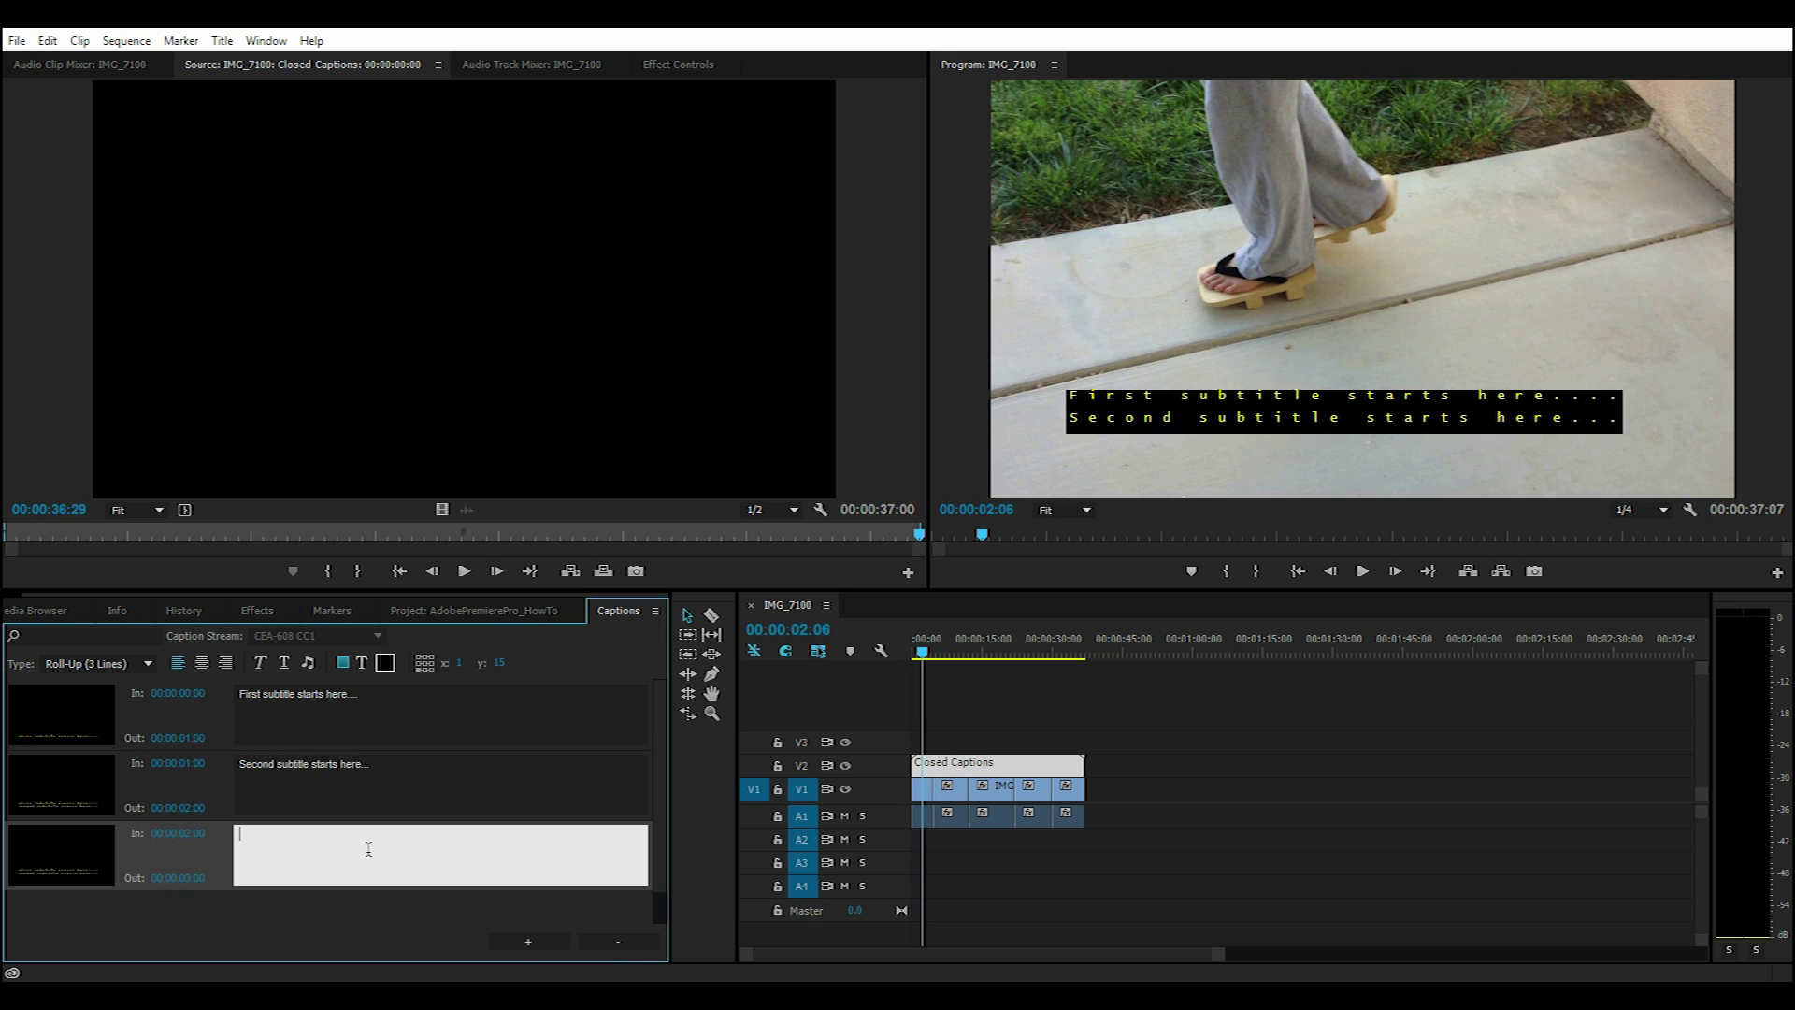
pyautogui.write('Third')
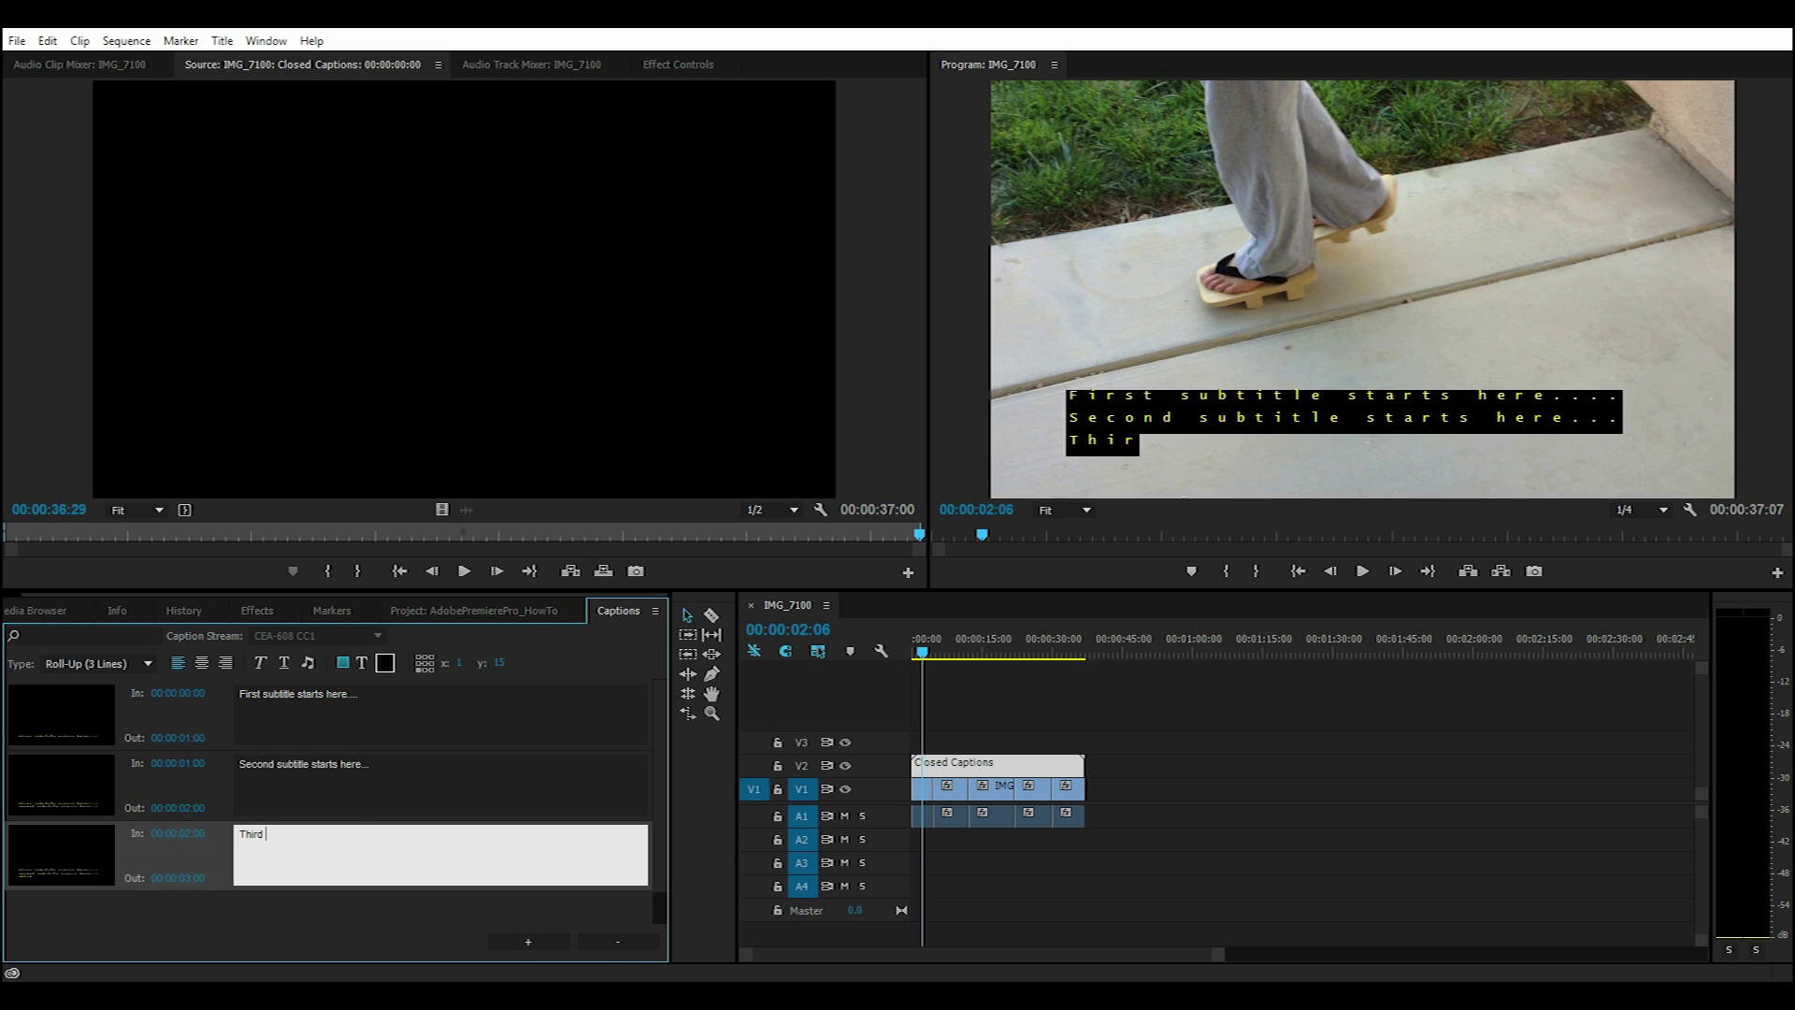
pyautogui.write(' subtitle starts here...')
pyautogui.click(528, 942)
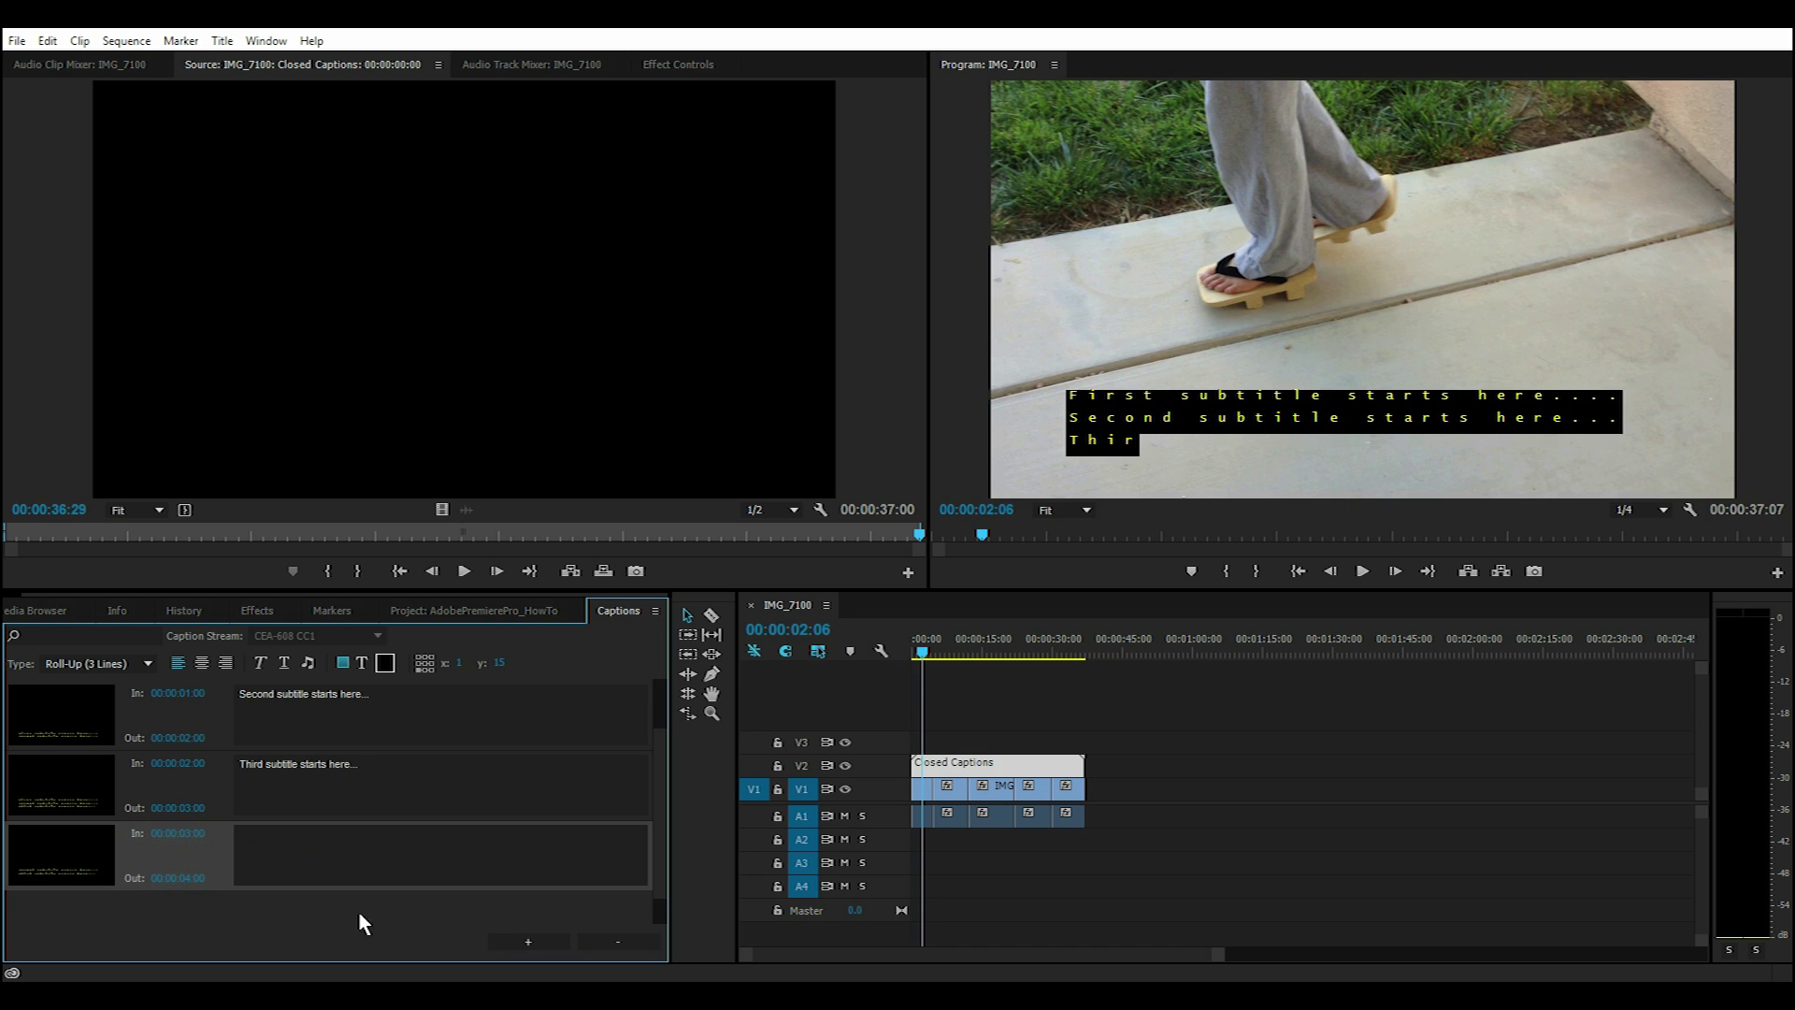
pyautogui.click(331, 851)
pyautogui.write('Fourth')
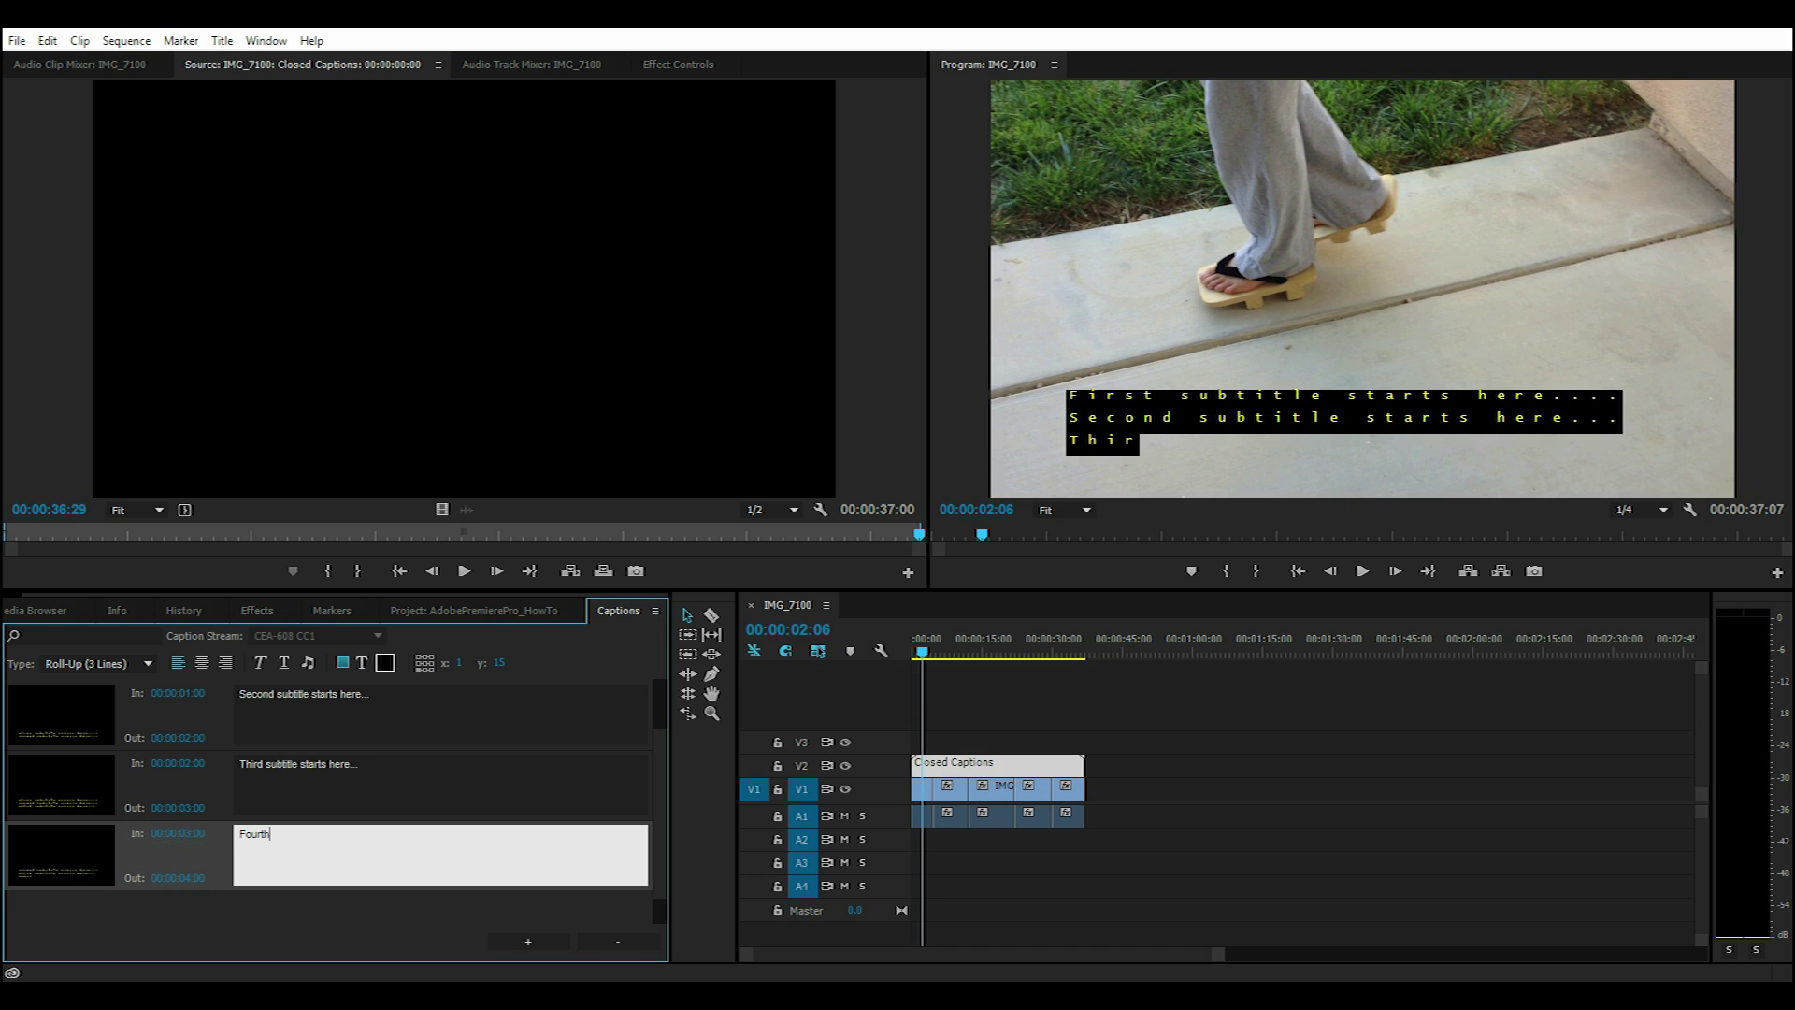
pyautogui.write(' subtitle starts here...')
# Finish the fourth caption's text and briefly play the sequence to preview captions.
pyautogui.click(395, 917)
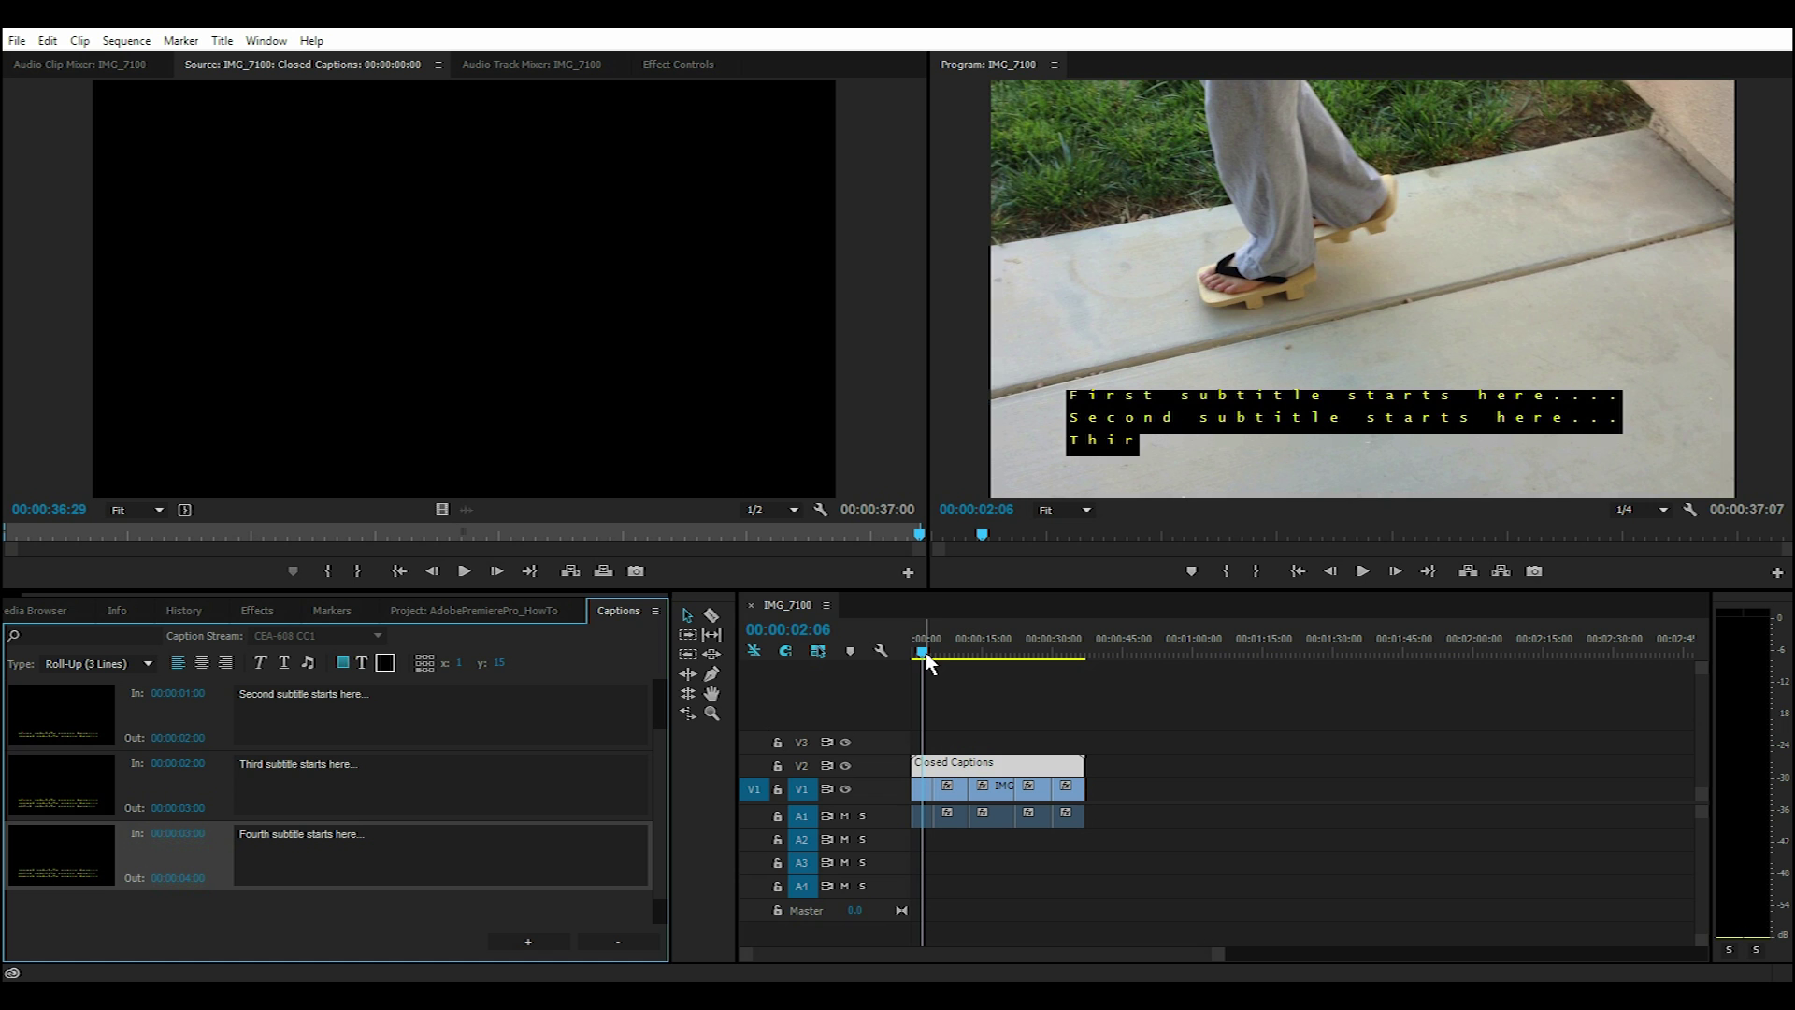
pyautogui.moveTo(924, 652); pyautogui.dragTo(914, 652)
pyautogui.moveTo(660, 765); pyautogui.dragTo(669, 688)
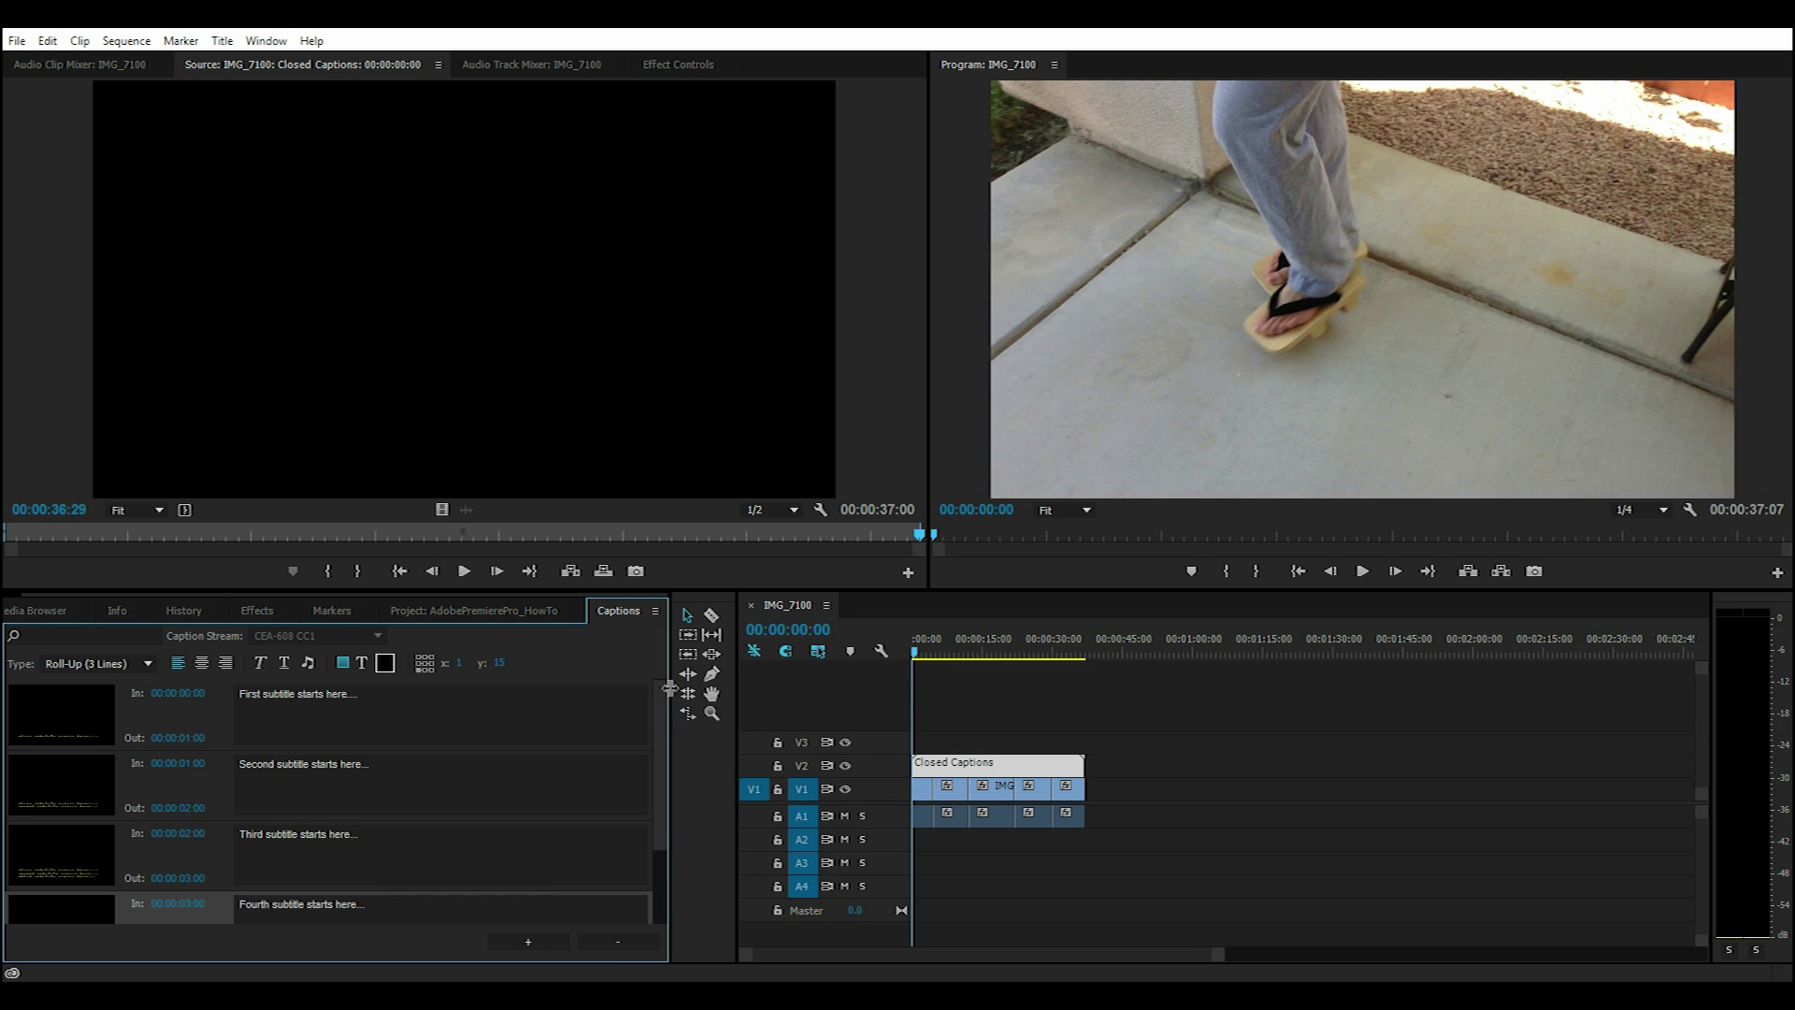
pyautogui.click(1361, 571)
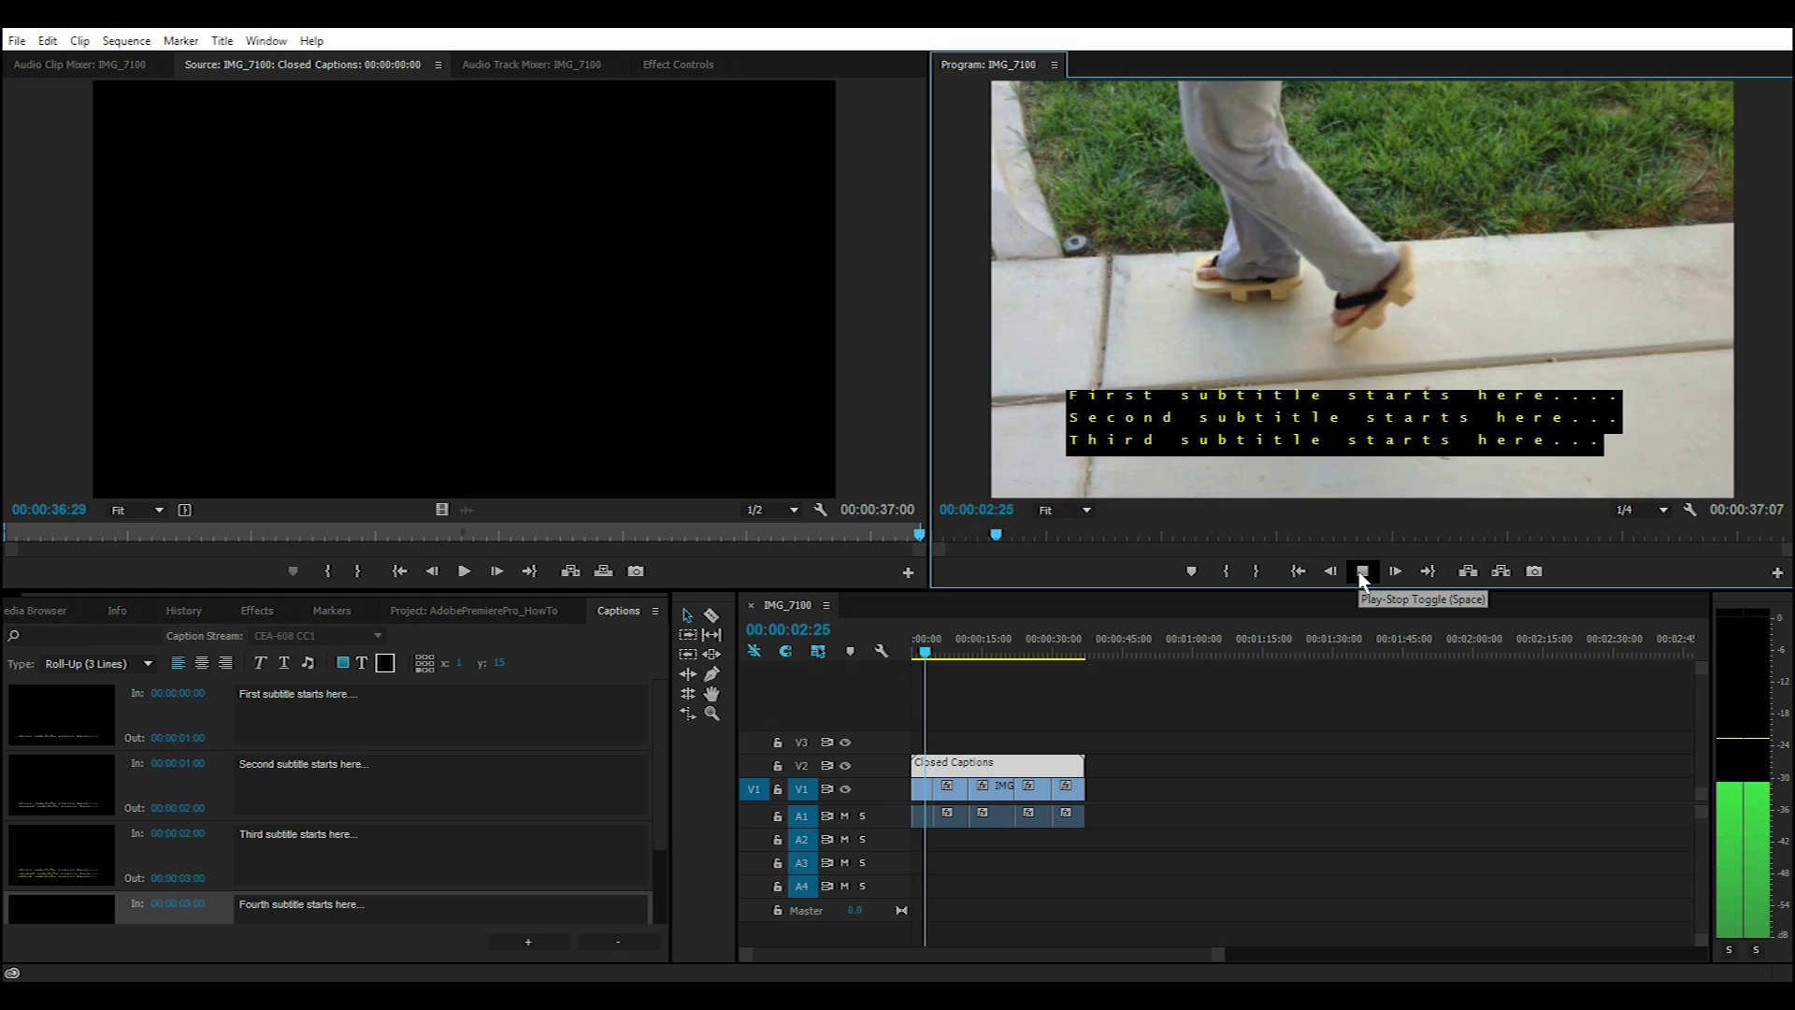
pyautogui.click(1362, 571)
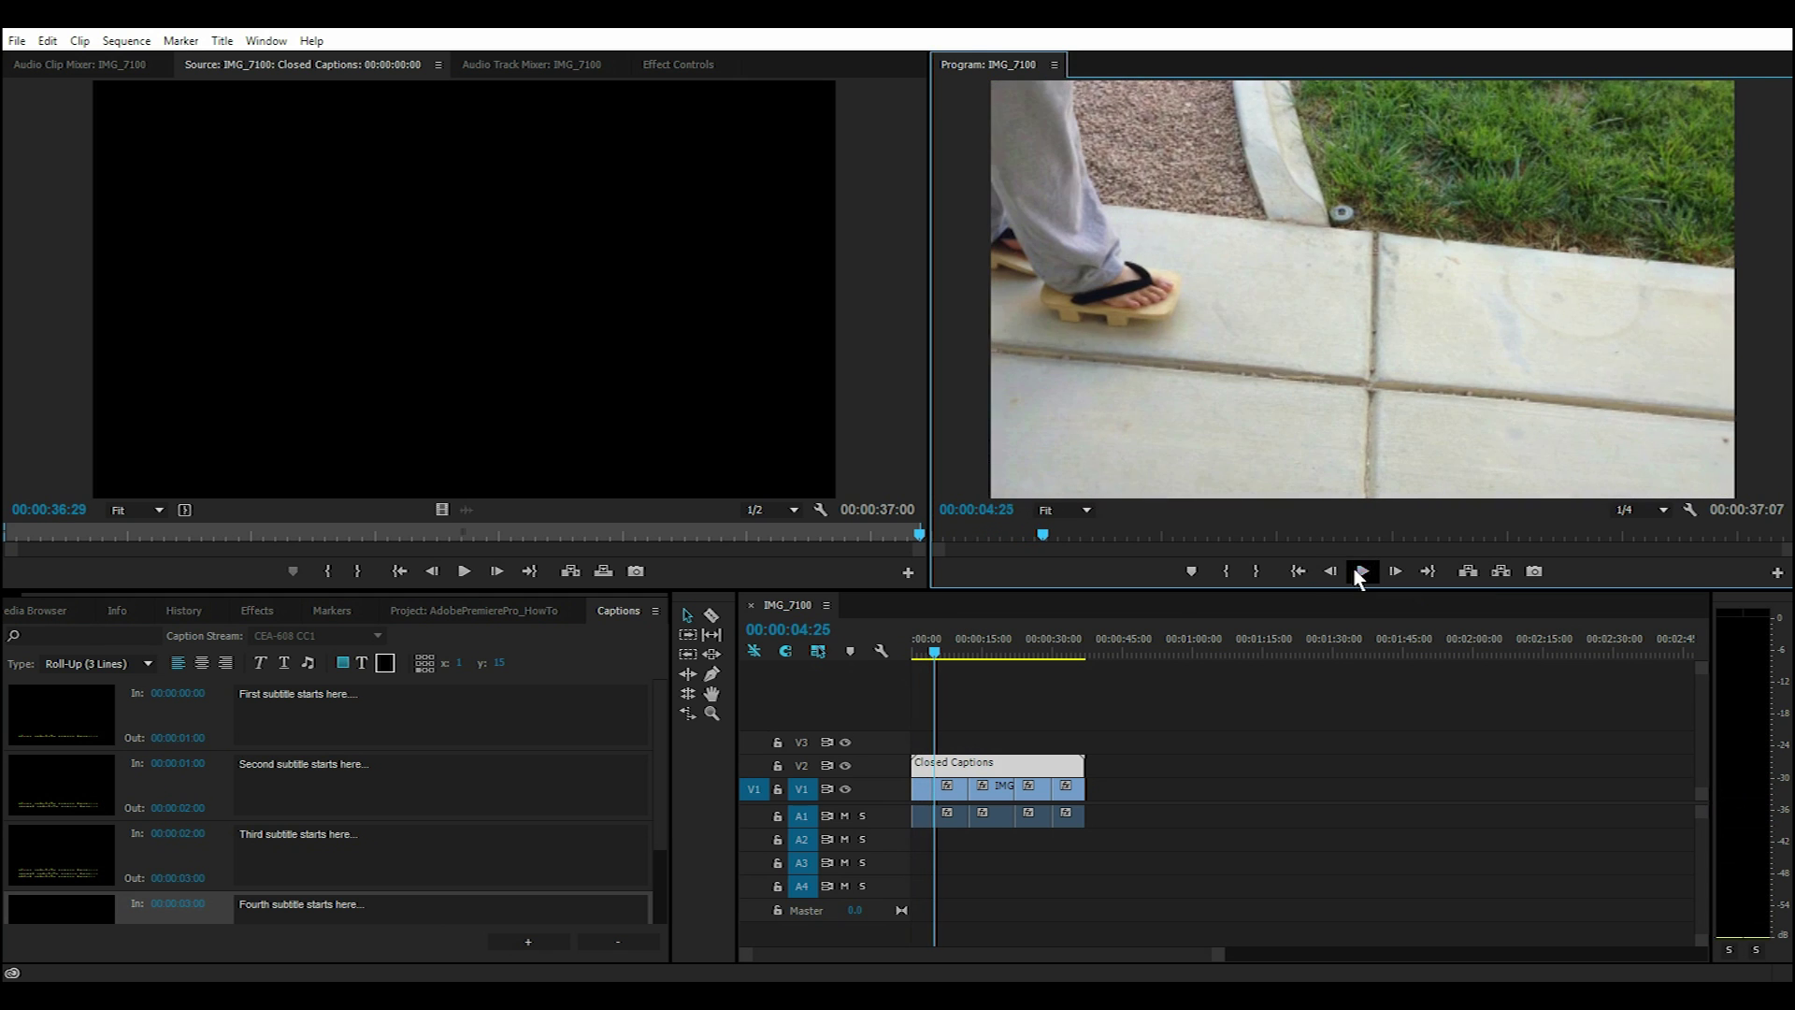
# Return to the start, check the first caption's Out time, and replay to watch captions roll up.
pyautogui.moveTo(935, 652); pyautogui.dragTo(892, 652)
pyautogui.click(231, 738)
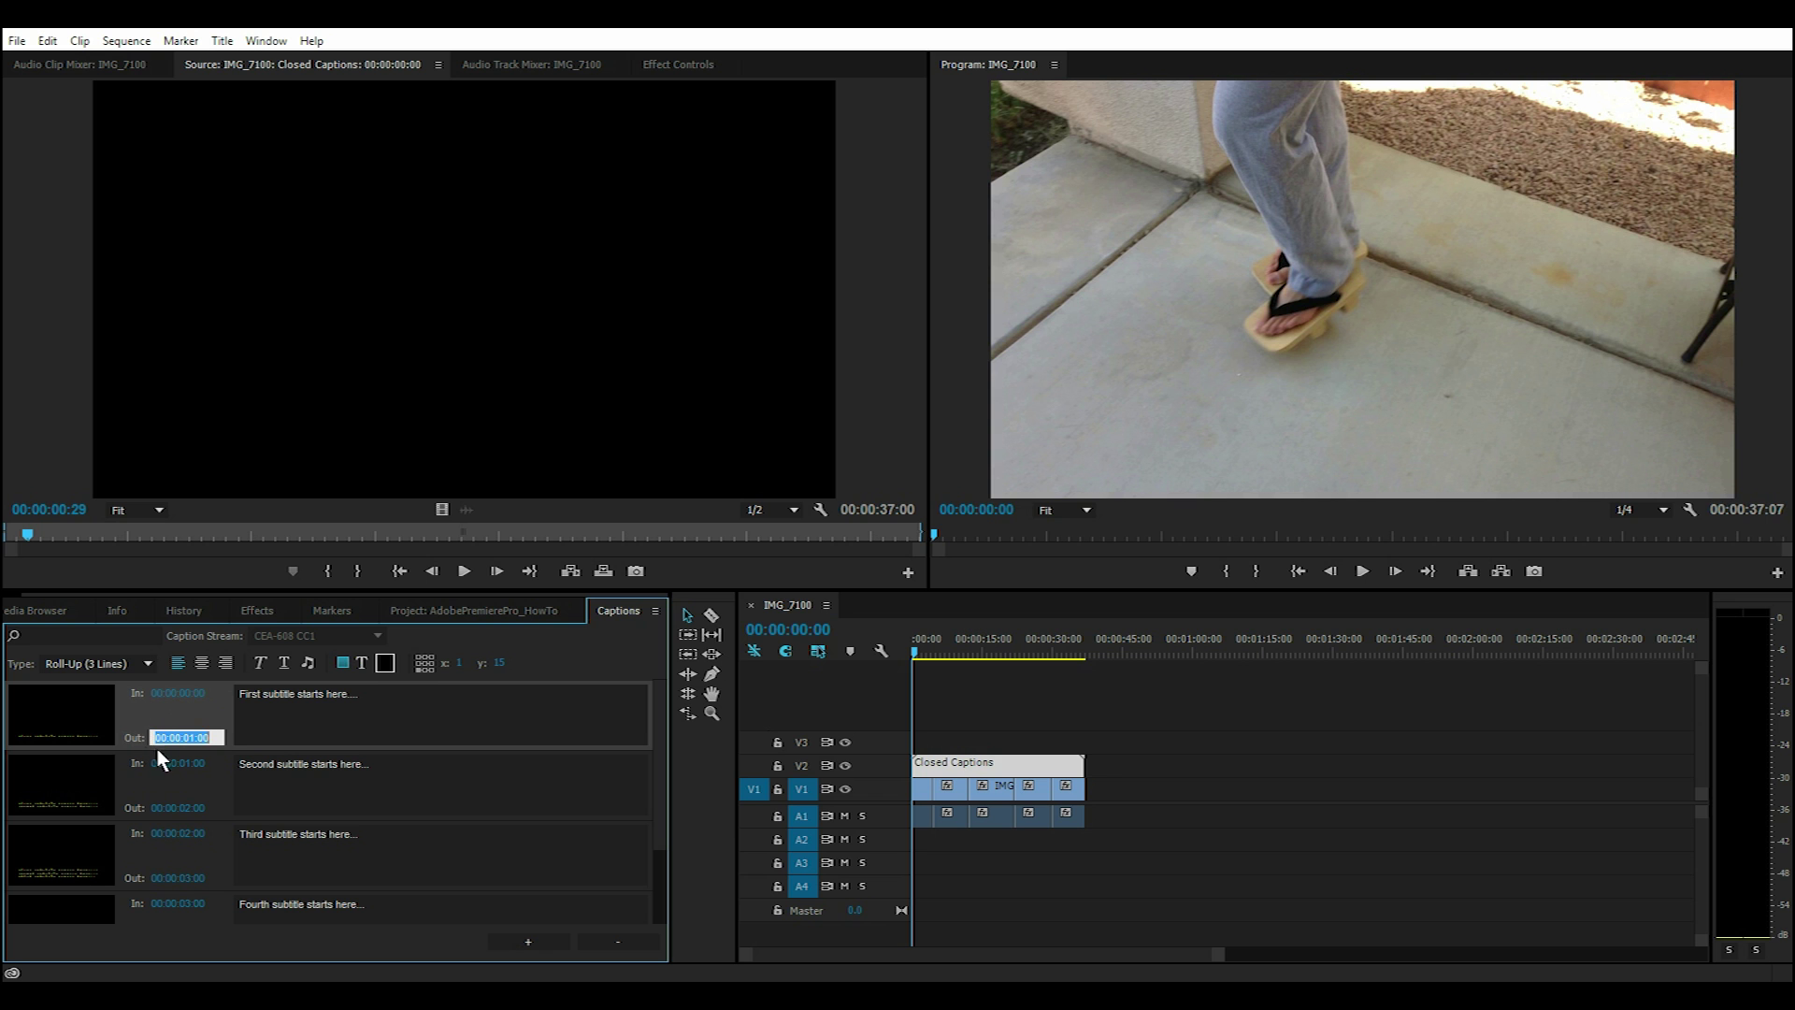
pyautogui.click(916, 657)
pyautogui.click(1362, 571)
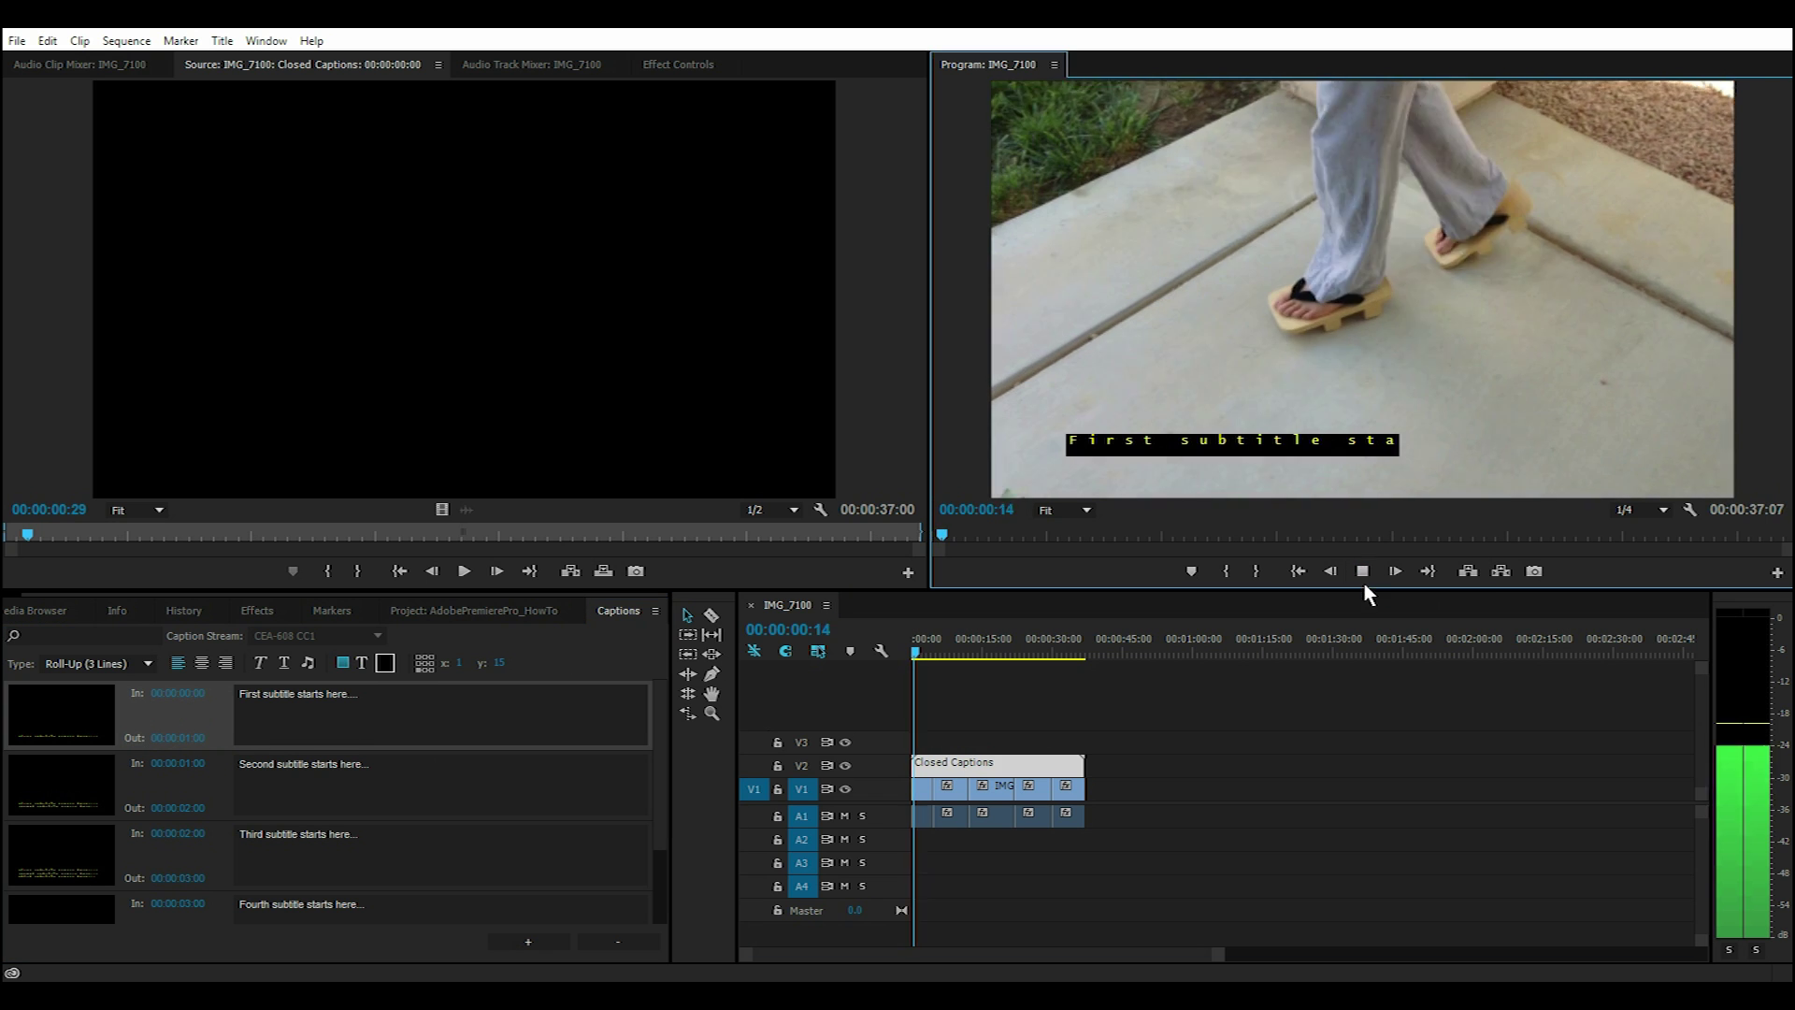
pyautogui.click(1365, 571)
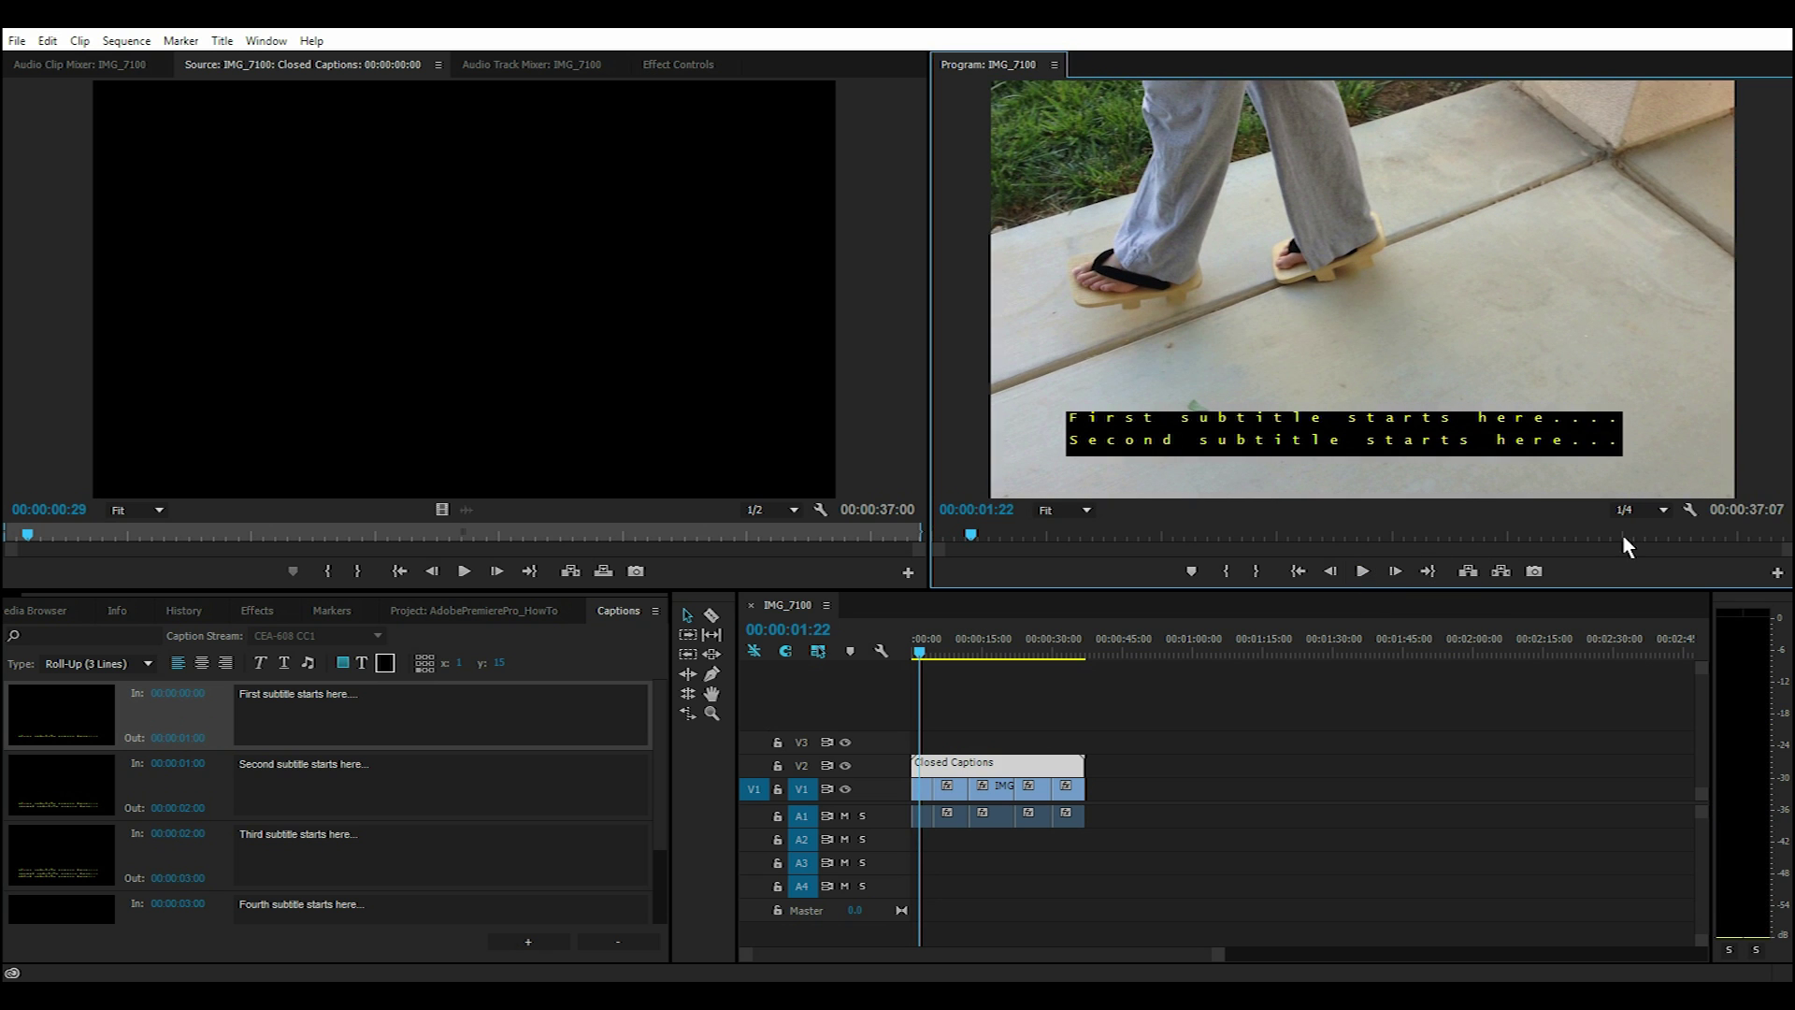
pyautogui.click(1692, 507)
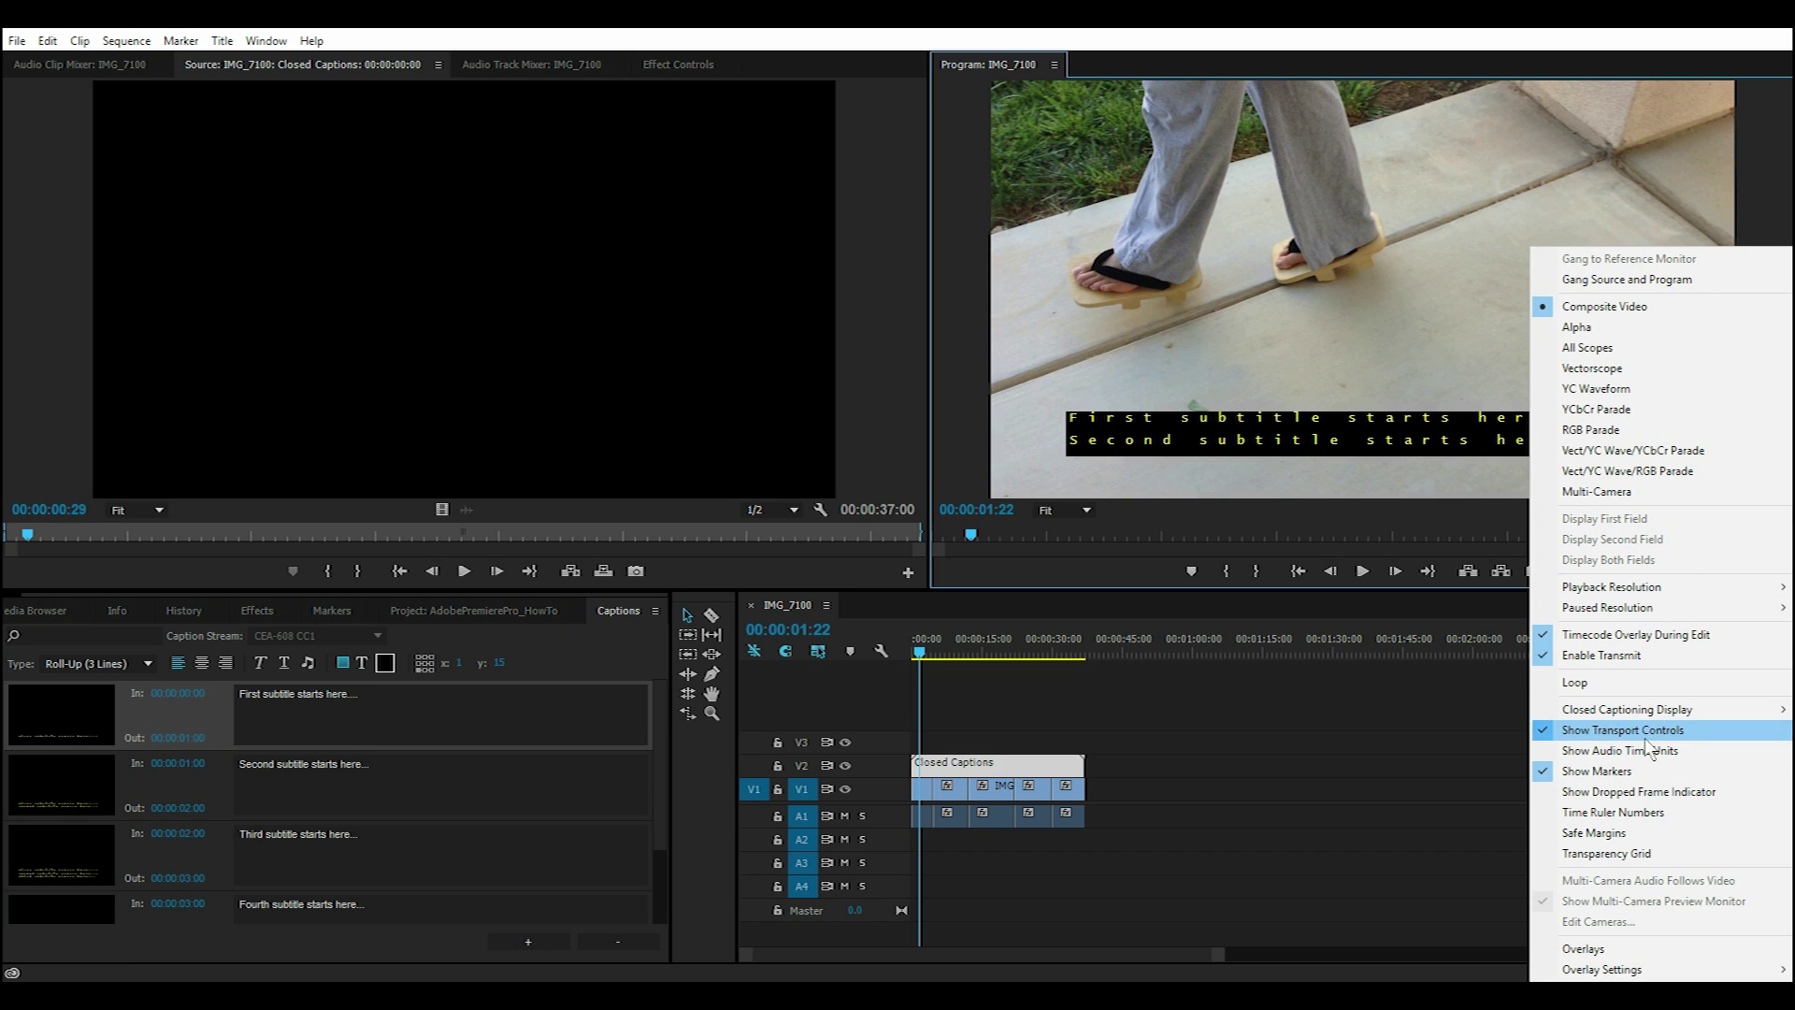
# Keep the Program monitor's caption display at CEA-608 / CC1 and replay from the start.
pyautogui.moveTo(1601, 712)
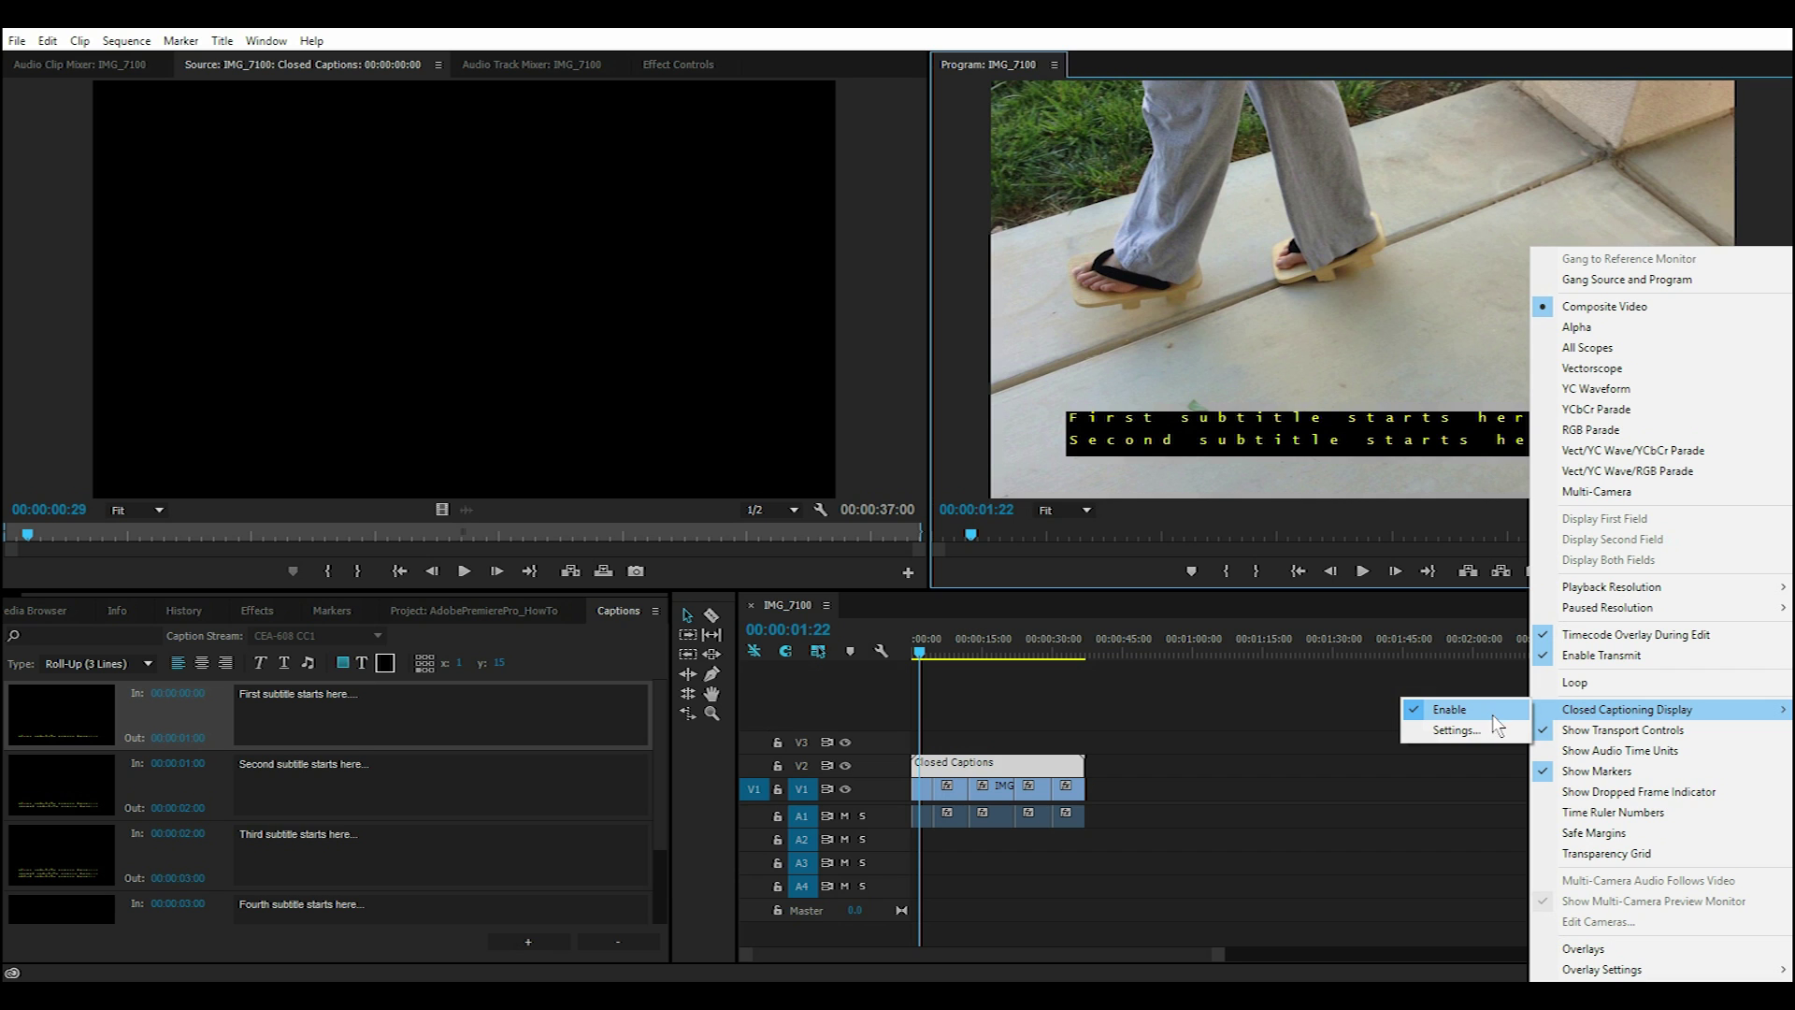
pyautogui.click(1427, 734)
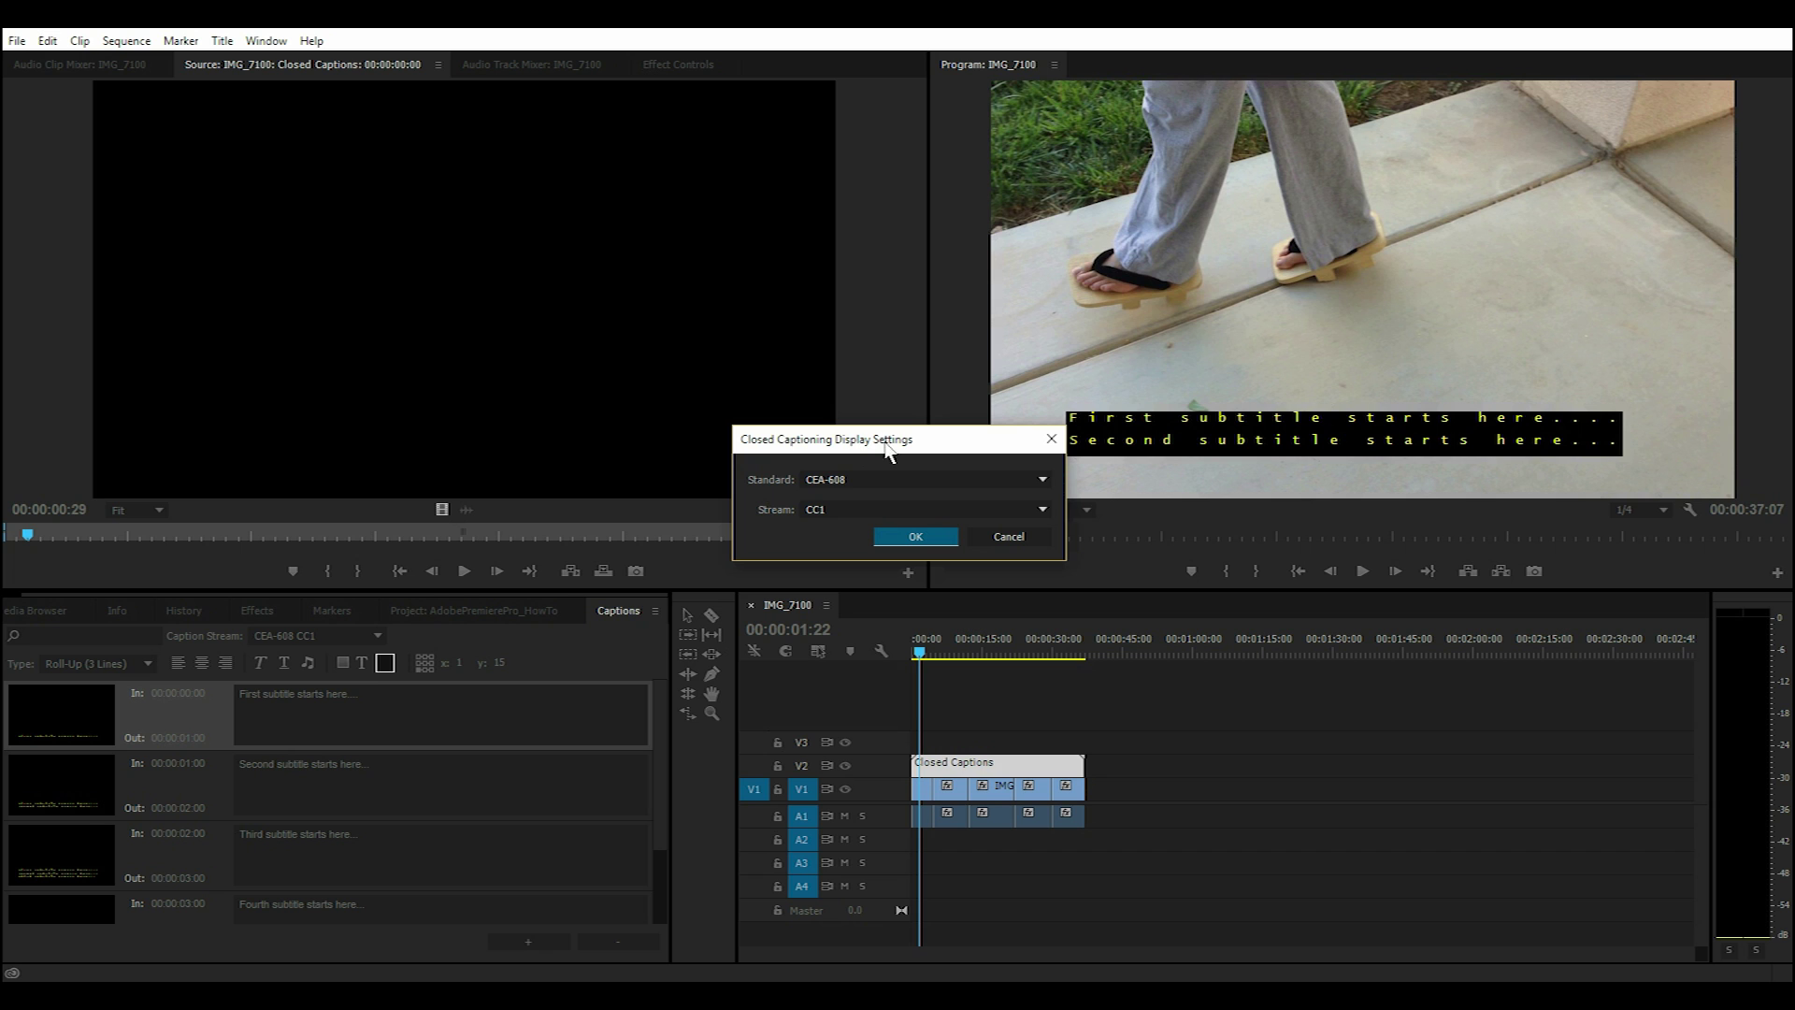
pyautogui.click(935, 537)
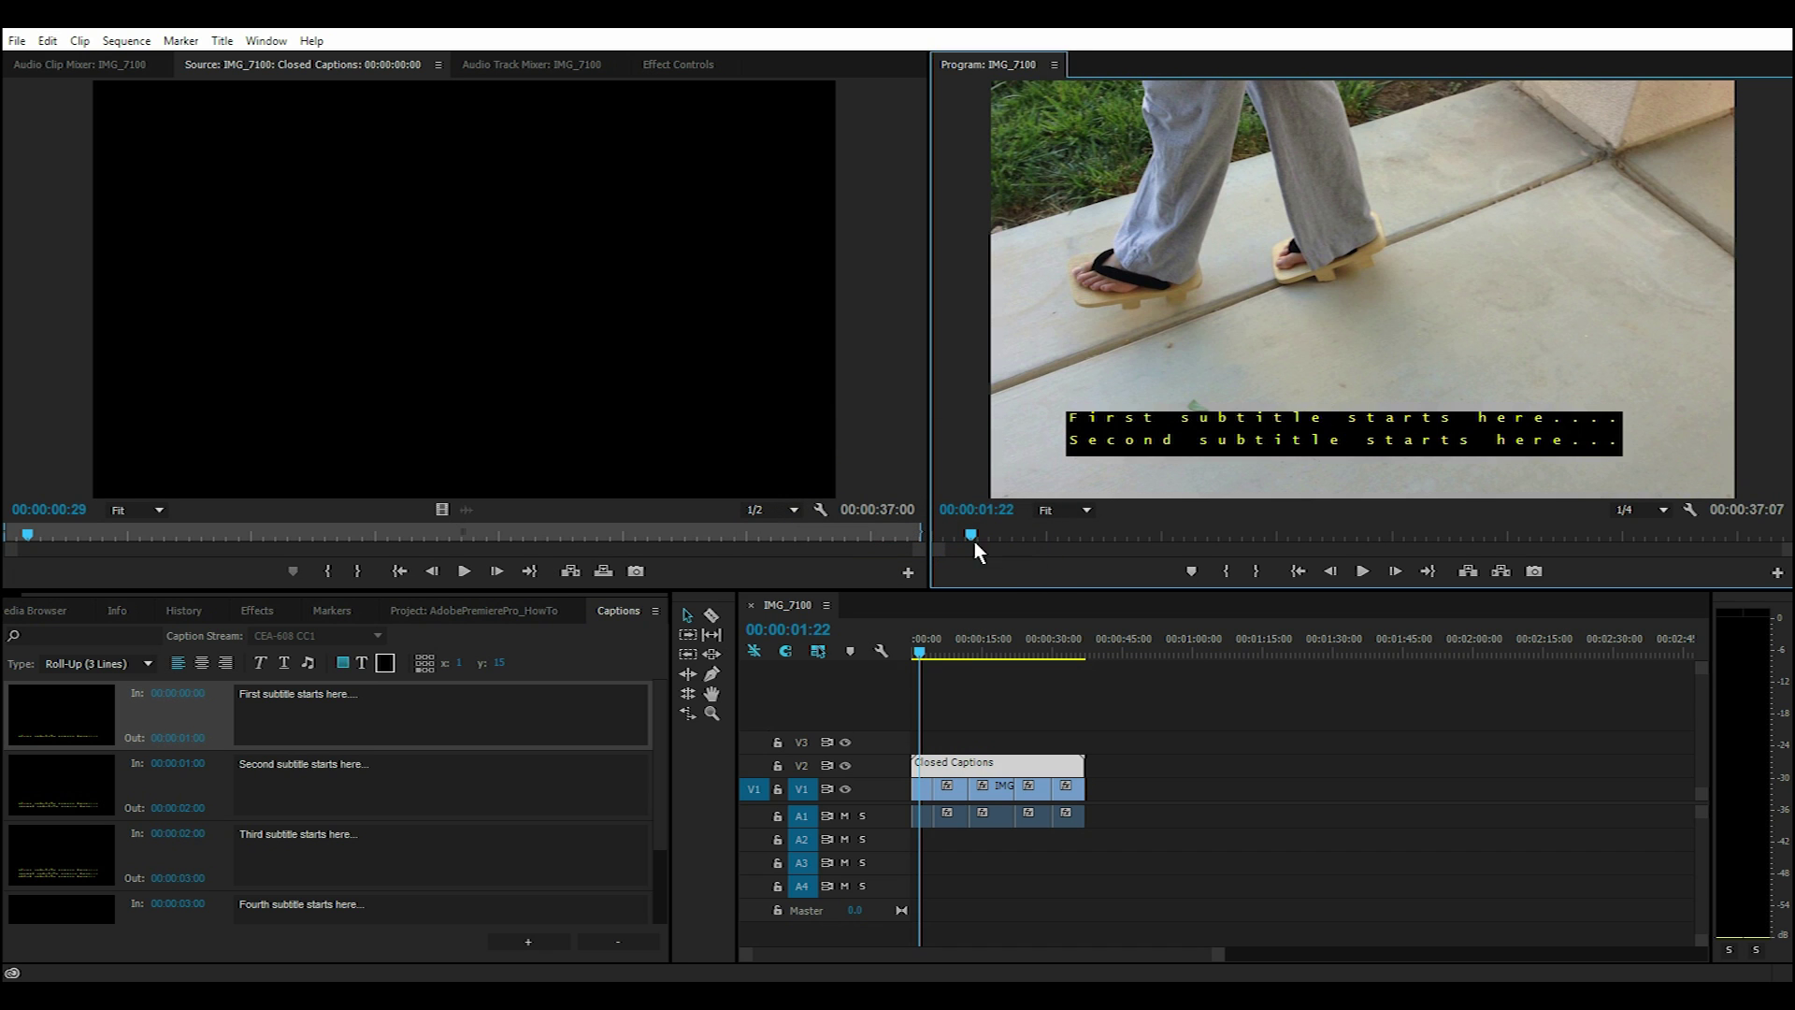
pyautogui.click(916, 651)
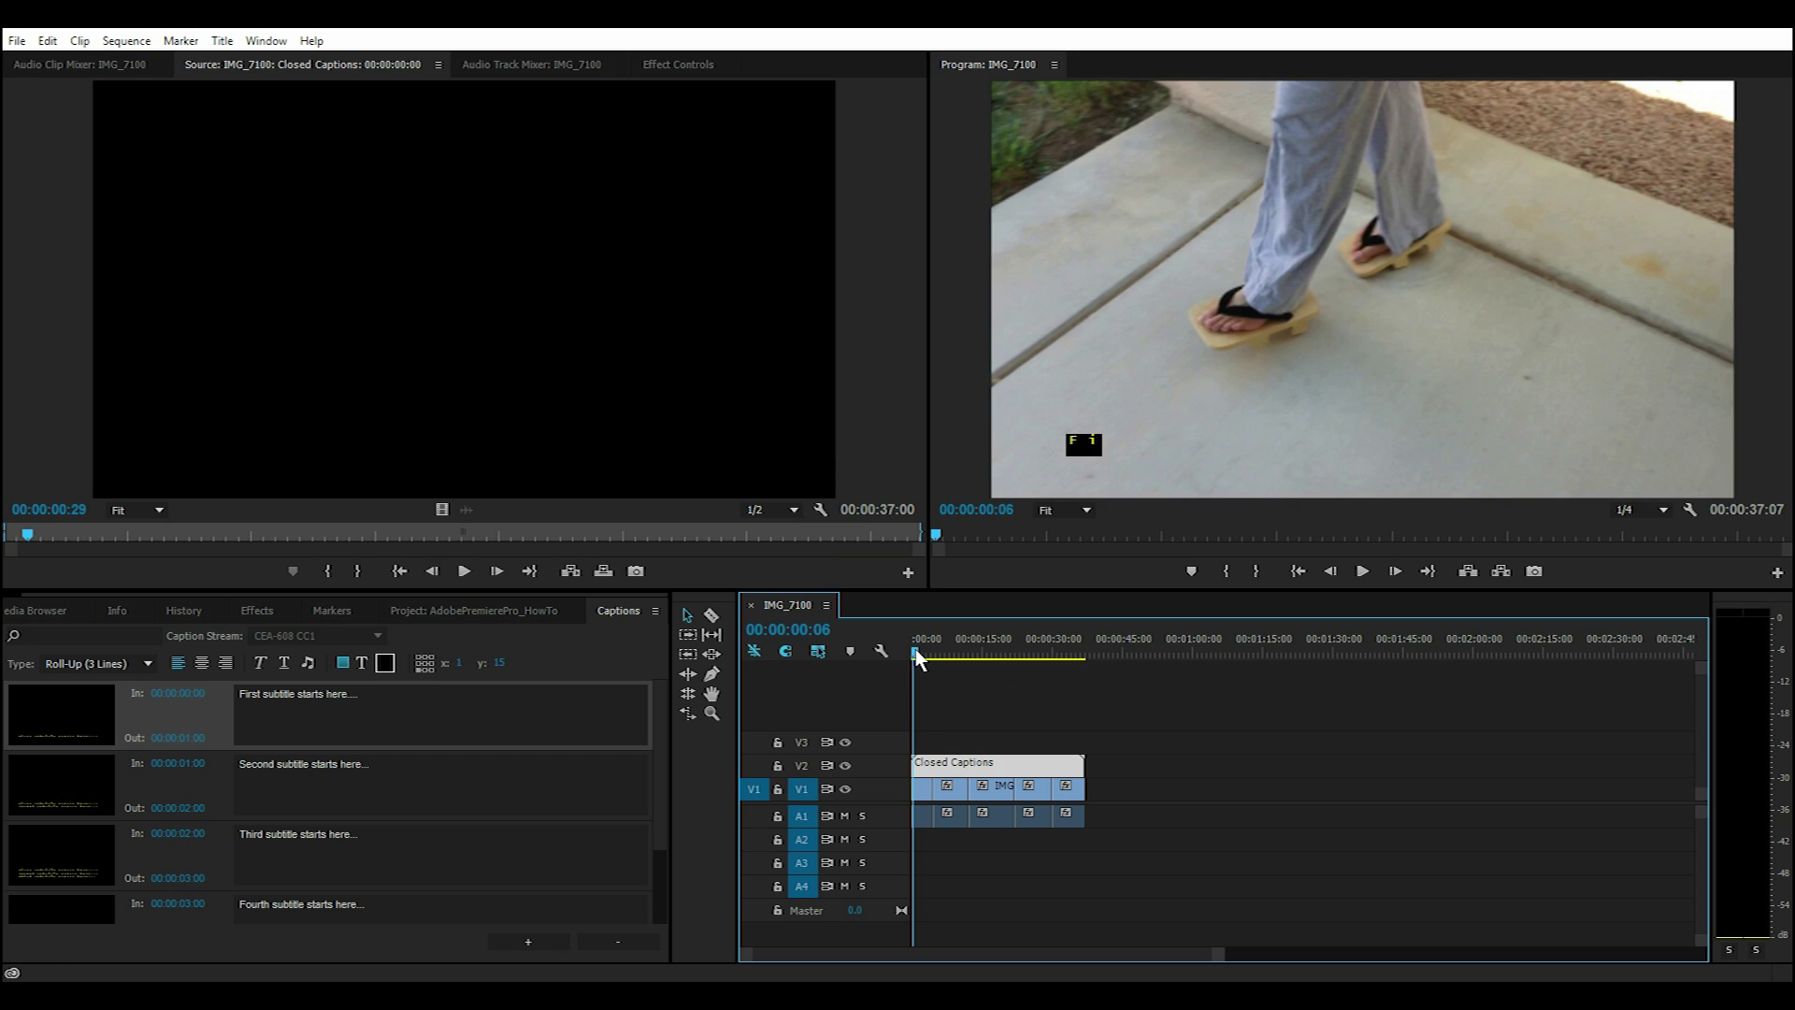